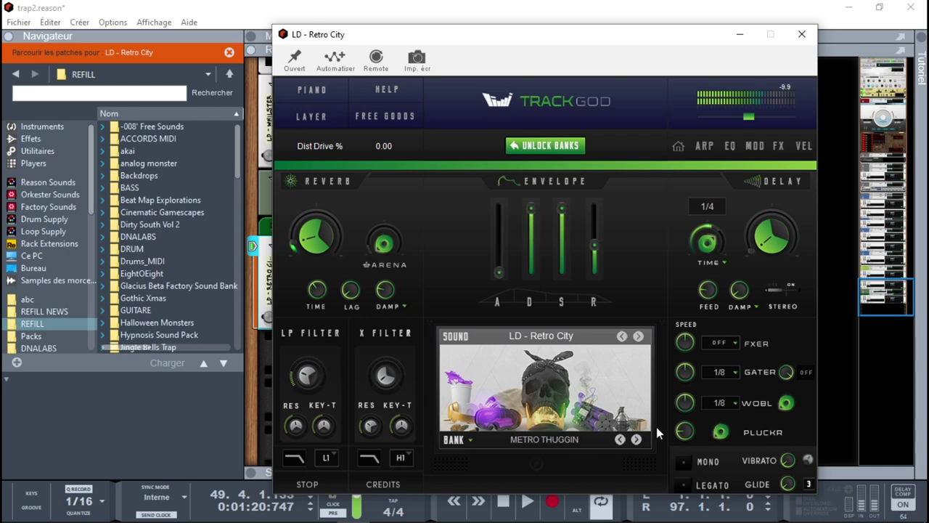
- Set the envelope's sustain to 71.31 on LD - Retro City, and audition the PD - Trap Ambiance 1 preset
{"action": "left_click_drag", "start_coordinate": [599, 250], "coordinate": [561, 224]}
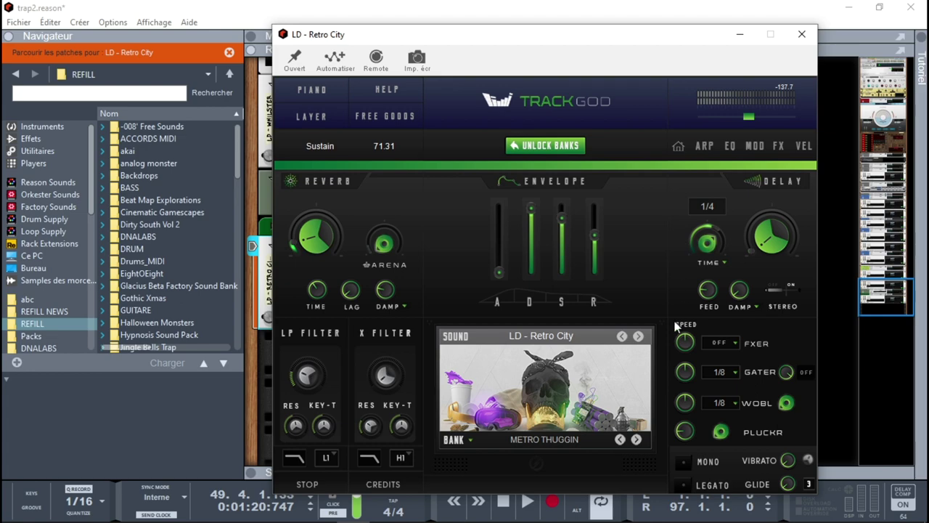
{"action": "left_click", "coordinate": [585, 336]}
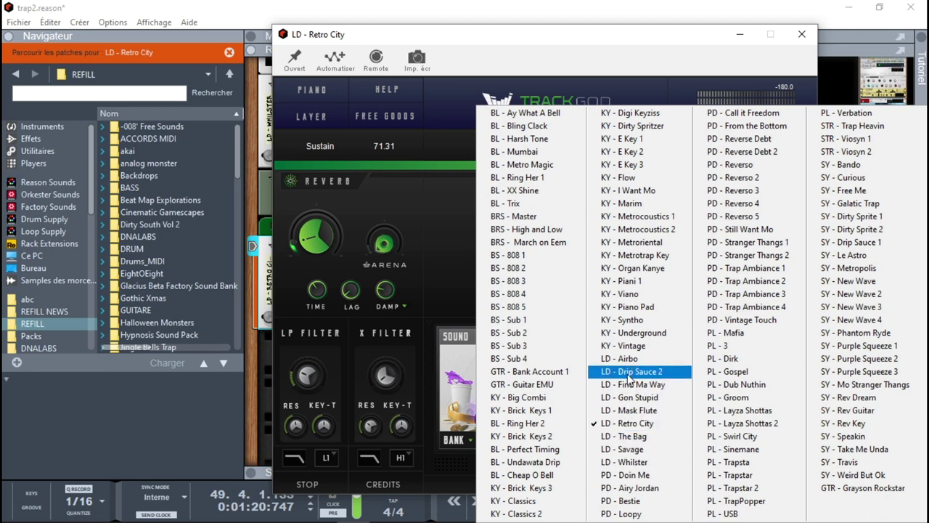
{"action": "left_click", "coordinate": [628, 488]}
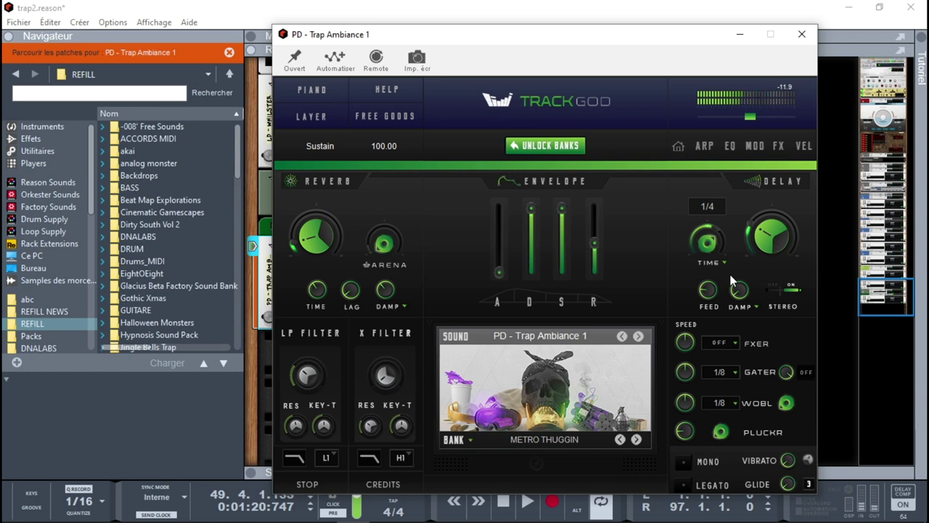
- Audition the Metro Thuggin pluck presets PL - Layza Shottas, PL - Layza Shottas 2, PL - Sinemane and PL - Trapsta
{"action": "left_click", "coordinate": [539, 335]}
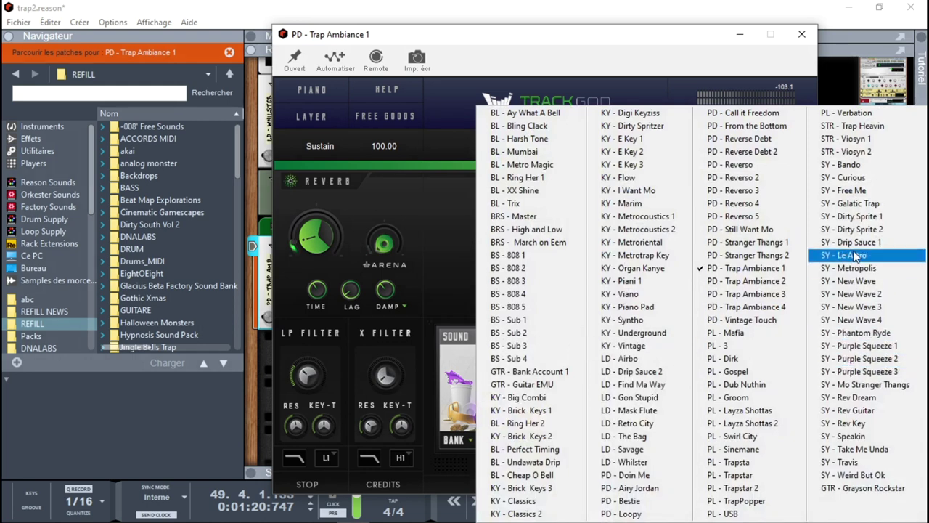
{"action": "left_click", "coordinate": [751, 411]}
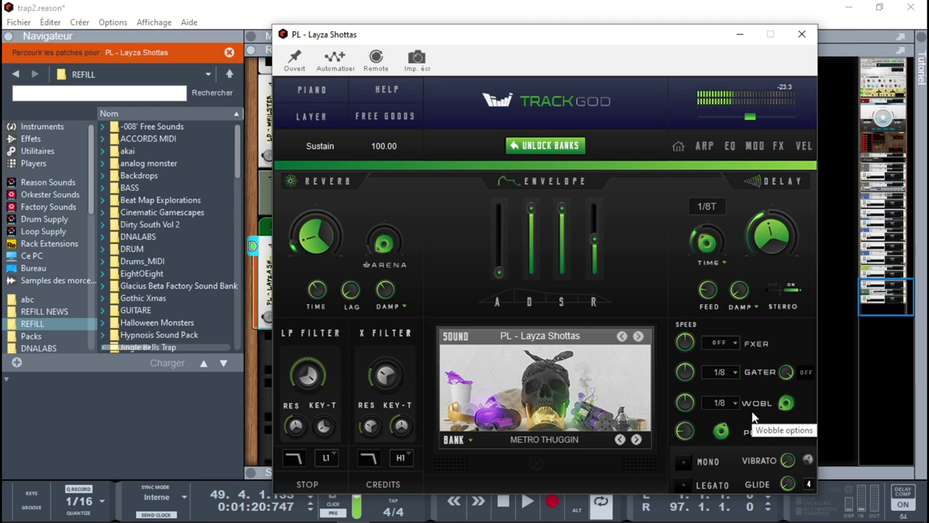
{"action": "left_click", "coordinate": [639, 337]}
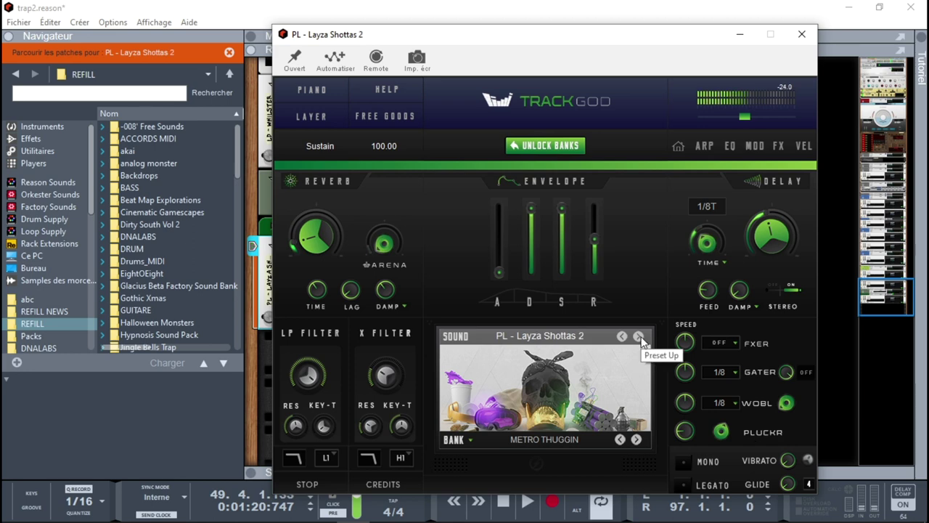
{"action": "left_click", "coordinate": [639, 337]}
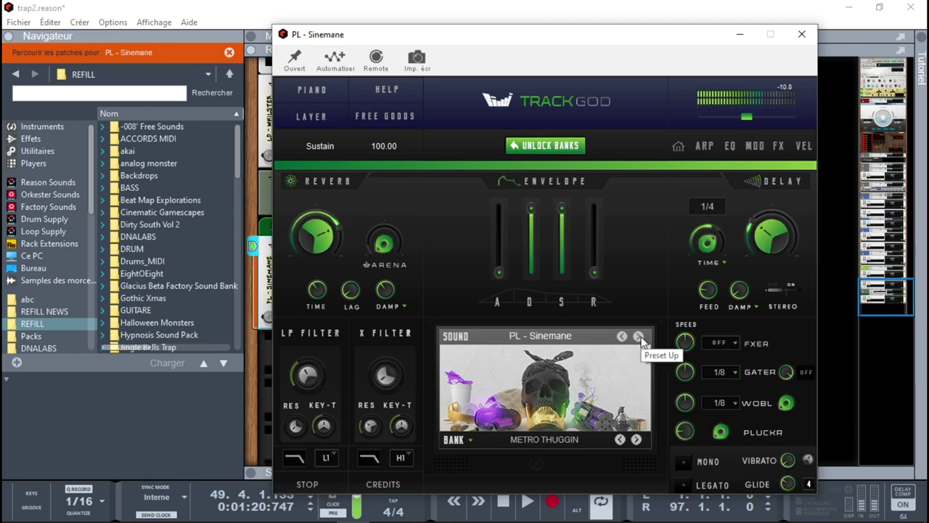
{"action": "left_click", "coordinate": [639, 337]}
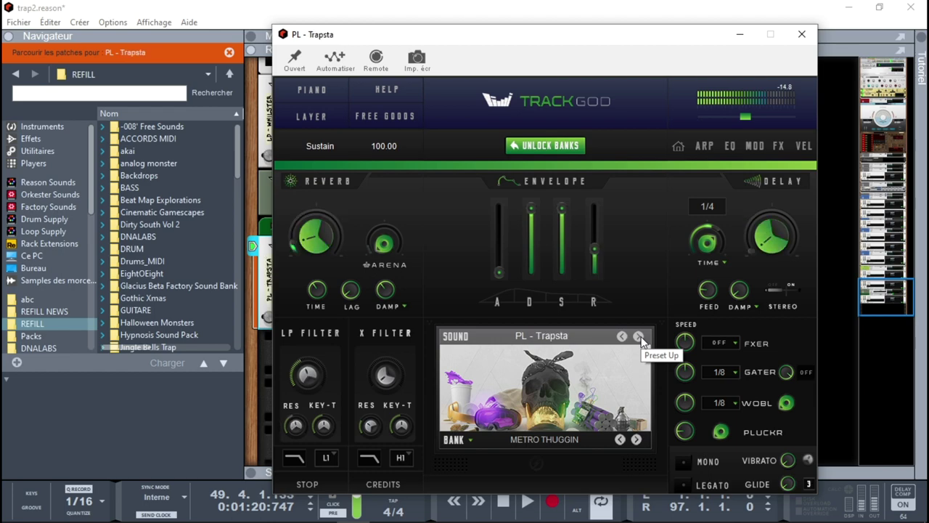
- Audition the Metro Thuggin presets STR - Viosyn 1, SY - Drip Sauce 1 and SY - Purple Squeeze 3
{"action": "left_click", "coordinate": [552, 336]}
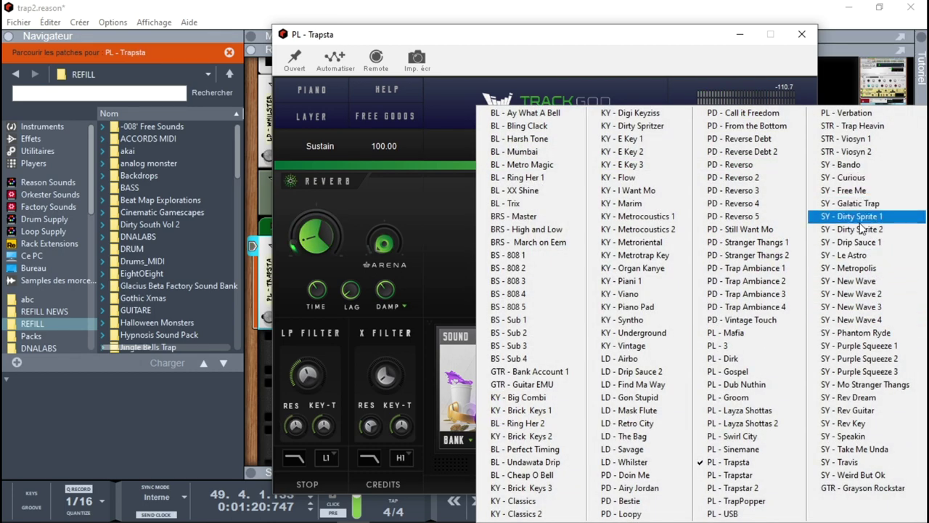
{"action": "left_click", "coordinate": [861, 139]}
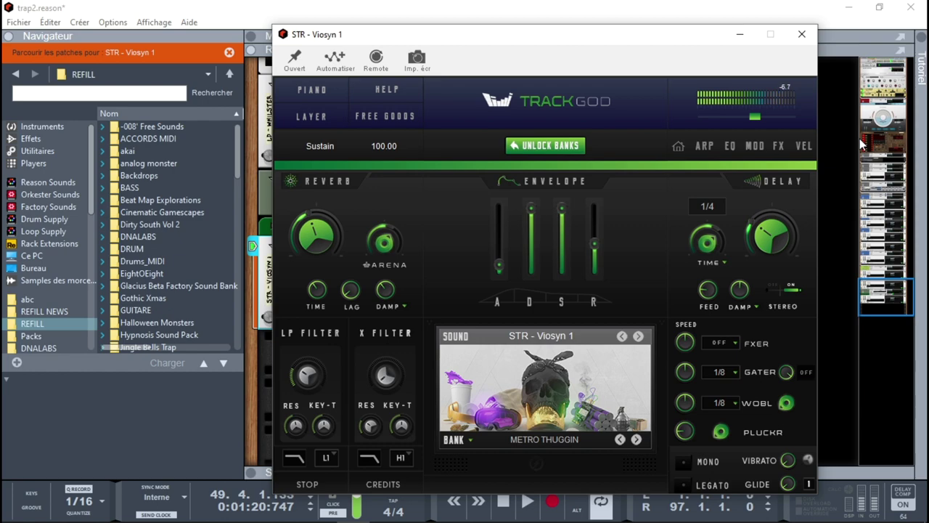
{"action": "left_click", "coordinate": [559, 337]}
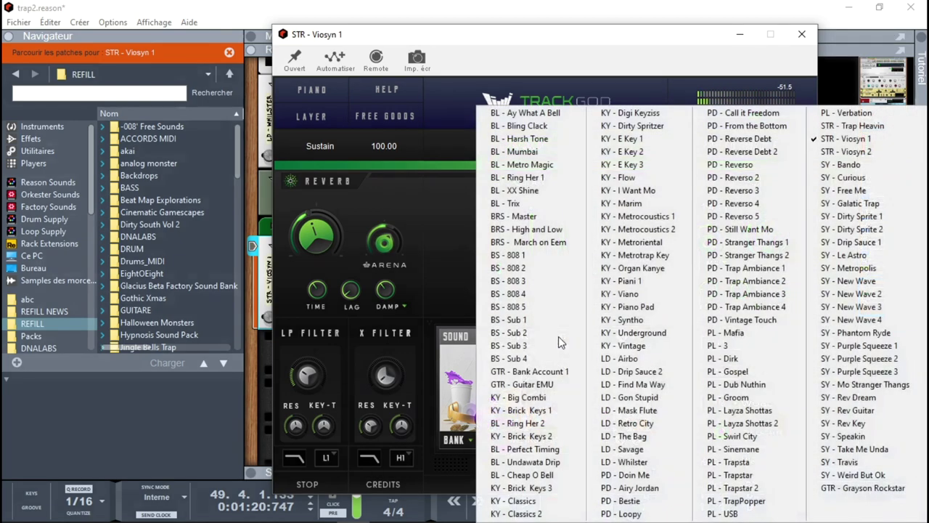
{"action": "left_click", "coordinate": [873, 242]}
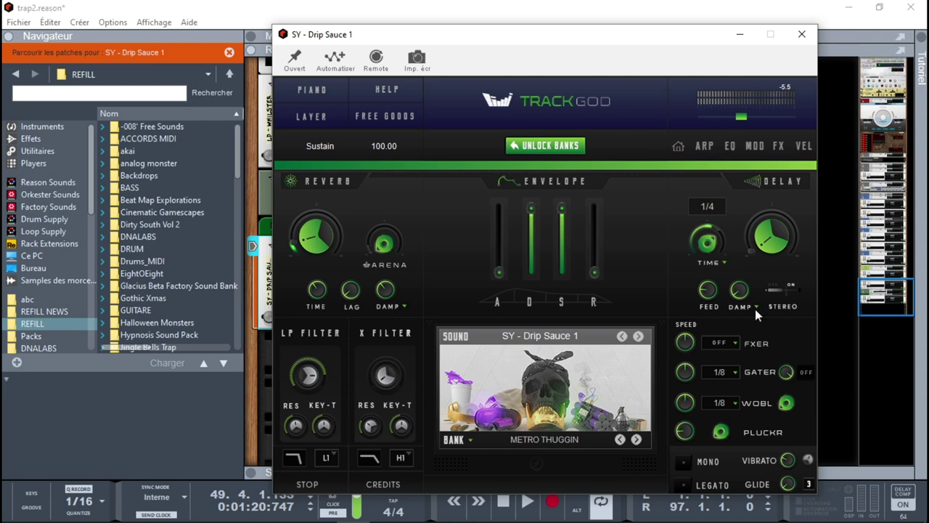
{"action": "left_click", "coordinate": [786, 316]}
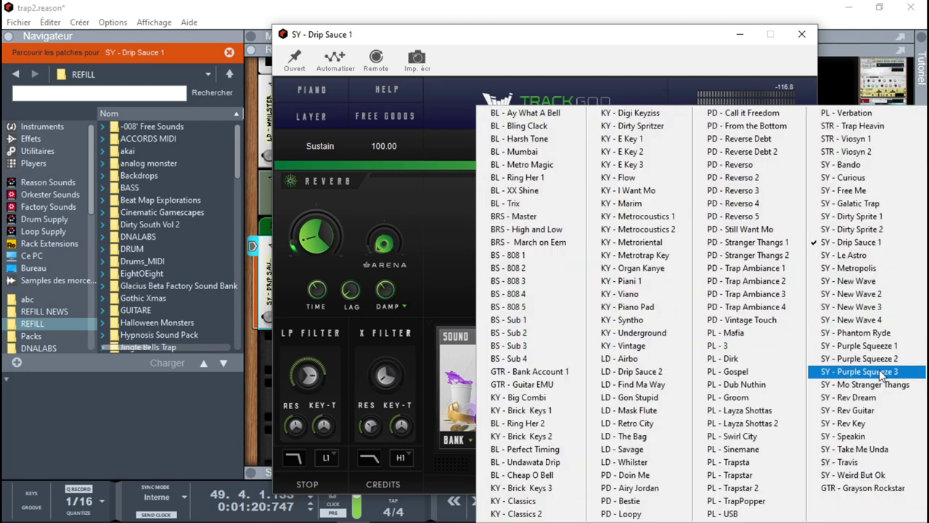
{"action": "left_click", "coordinate": [878, 370]}
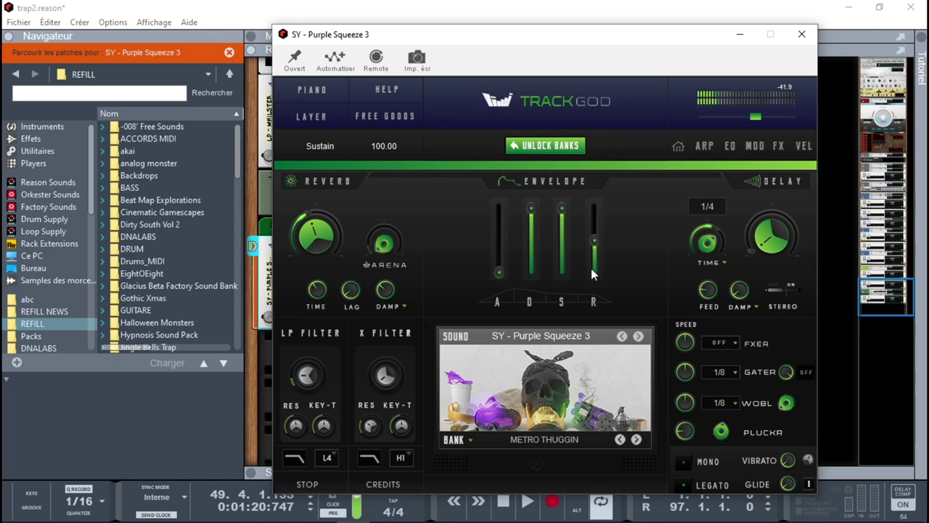
- Load the Omega Teaser bank and audition its BL - Random Stats and PL - Sorcery presets
{"action": "left_click", "coordinate": [561, 336]}
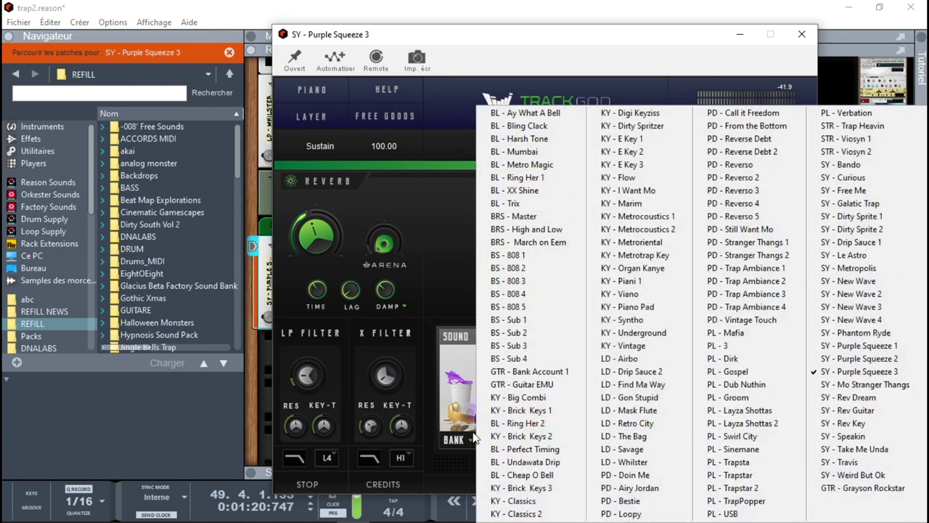
{"action": "left_click", "coordinate": [464, 439]}
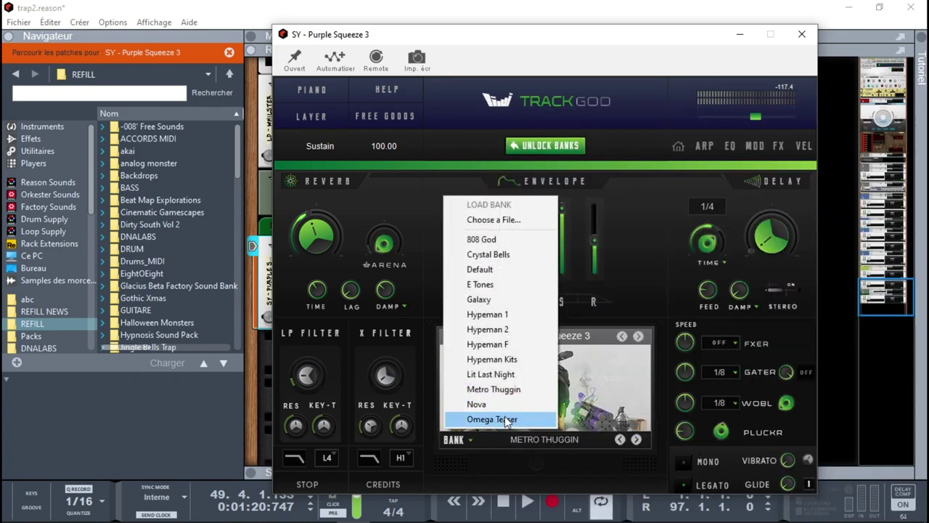
{"action": "left_click", "coordinate": [491, 419]}
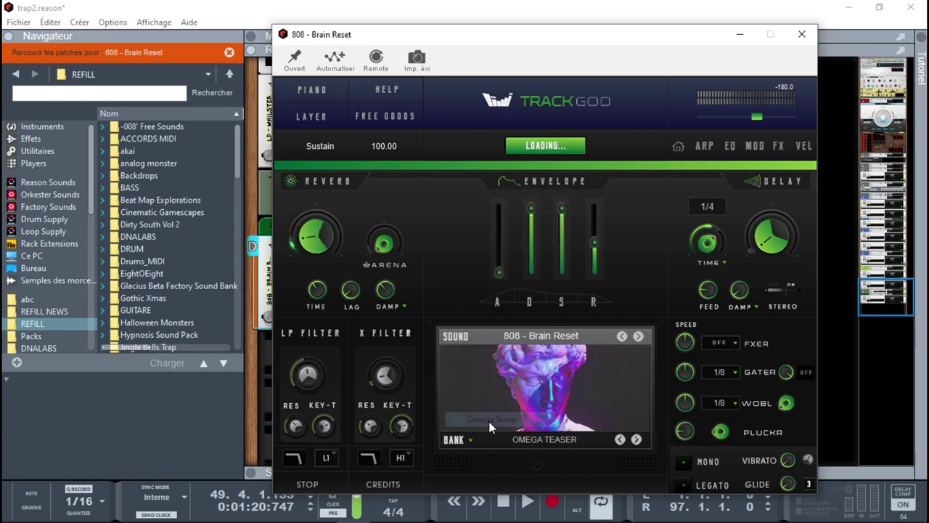
{"action": "left_click", "coordinate": [568, 343]}
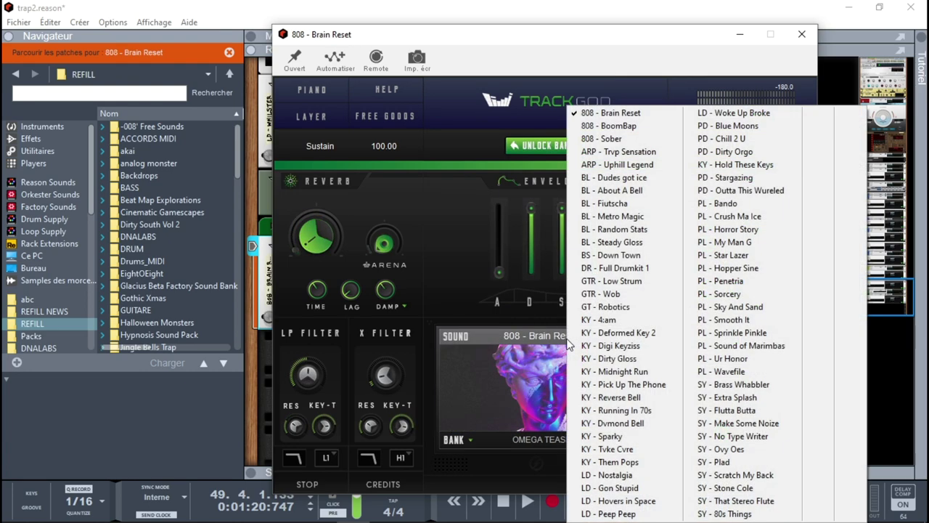
{"action": "left_click", "coordinate": [625, 231]}
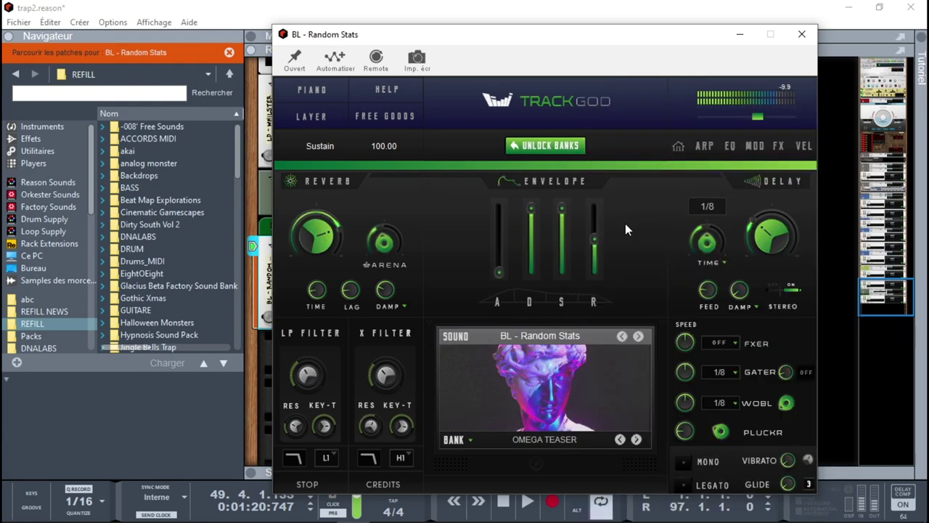
{"action": "left_click", "coordinate": [565, 343]}
{"action": "left_click", "coordinate": [718, 293]}
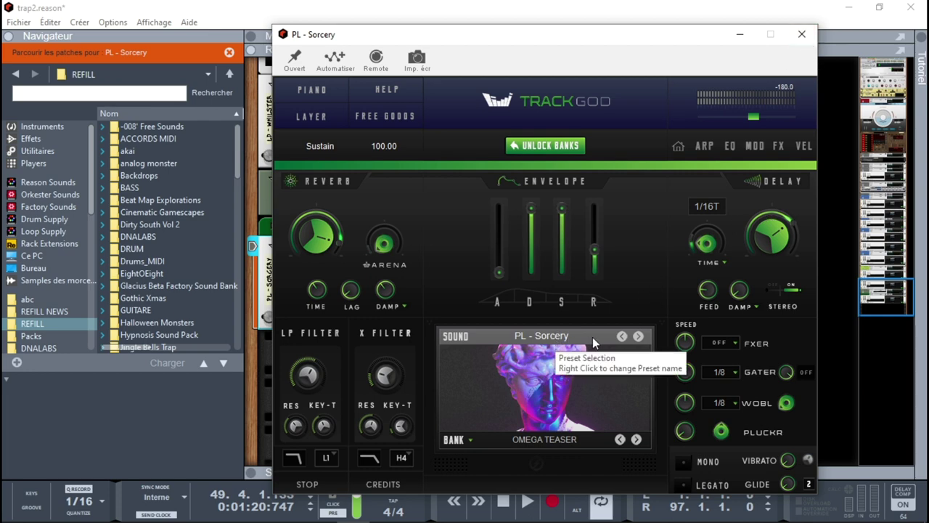
- Close the plugin window and delete the PL - Sorcery TrackGod 2 instrument from the rack
{"action": "left_click", "coordinate": [801, 35]}
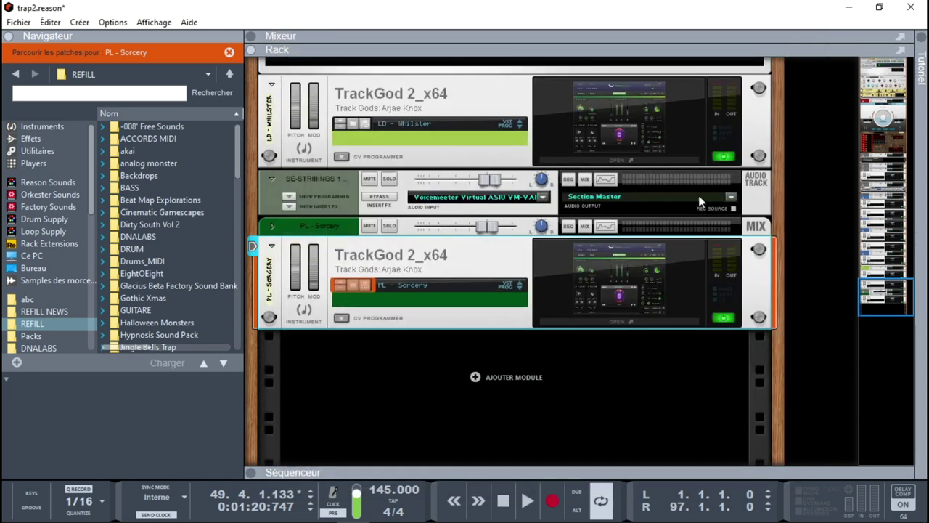
{"action": "left_click", "coordinate": [477, 264]}
{"action": "key", "text": "Delete"}
{"action": "key", "text": "Return"}
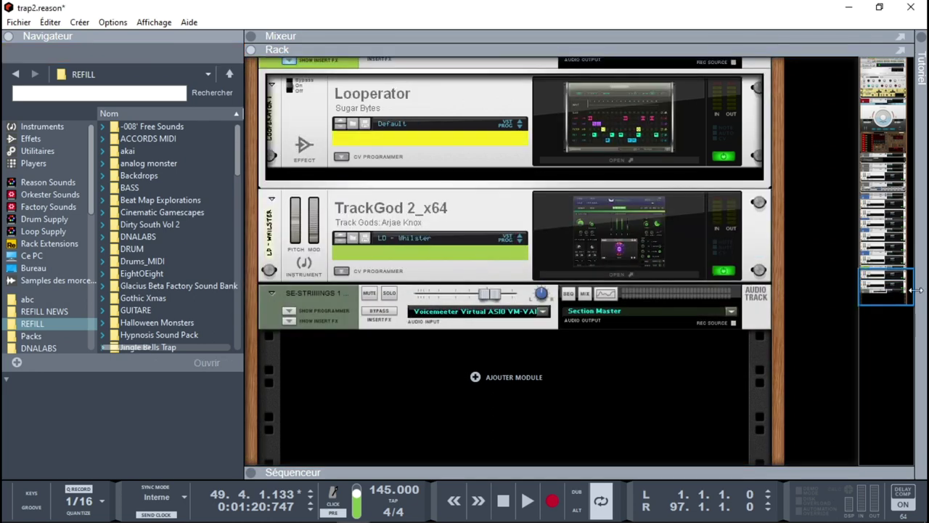
- Play the song from the beginning and display the mixer together with the sequencer, with the browser hidden
{"action": "left_click_drag", "start_coordinate": [884, 283], "coordinate": [888, 270]}
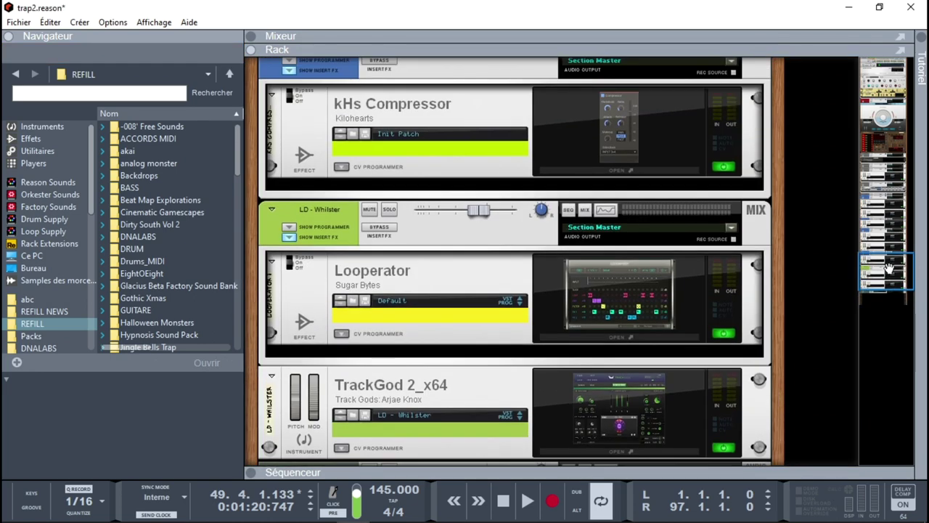
{"action": "key", "text": "Home"}
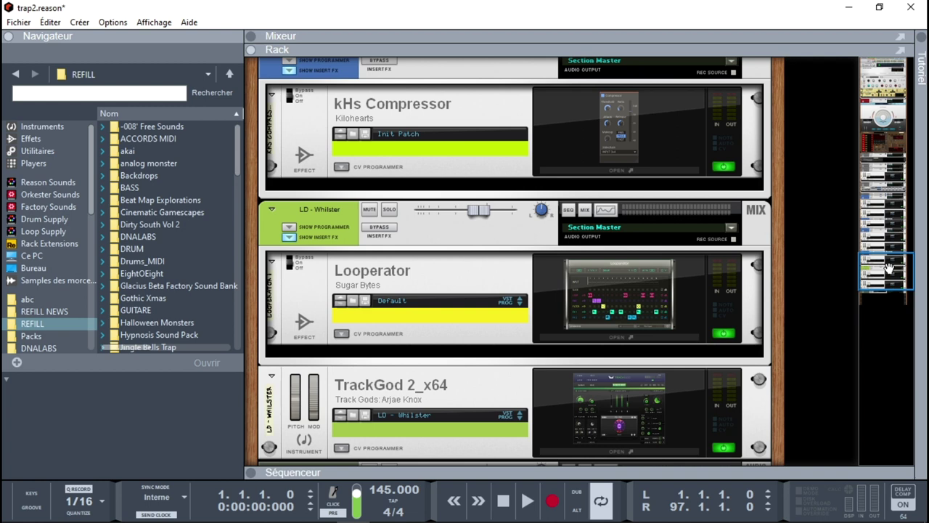
{"action": "key", "text": "space"}
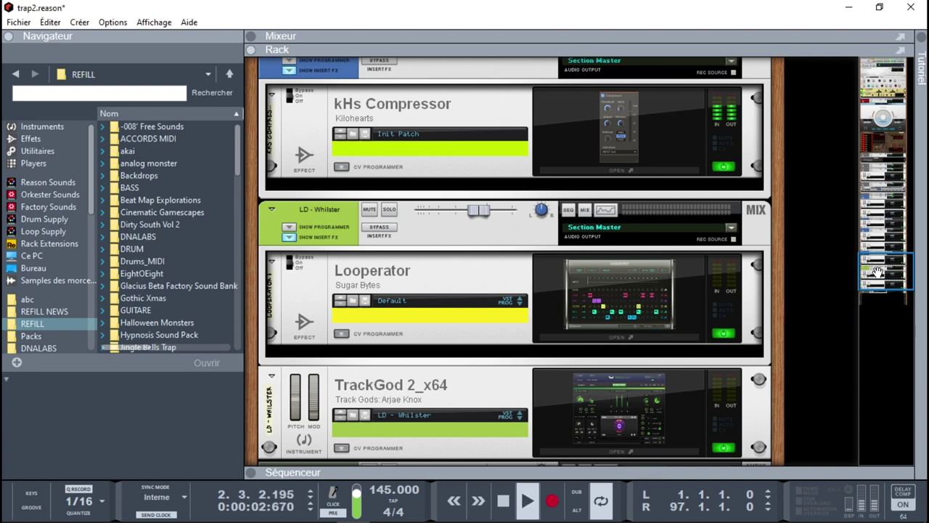
{"action": "left_click_drag", "start_coordinate": [876, 272], "coordinate": [868, 74]}
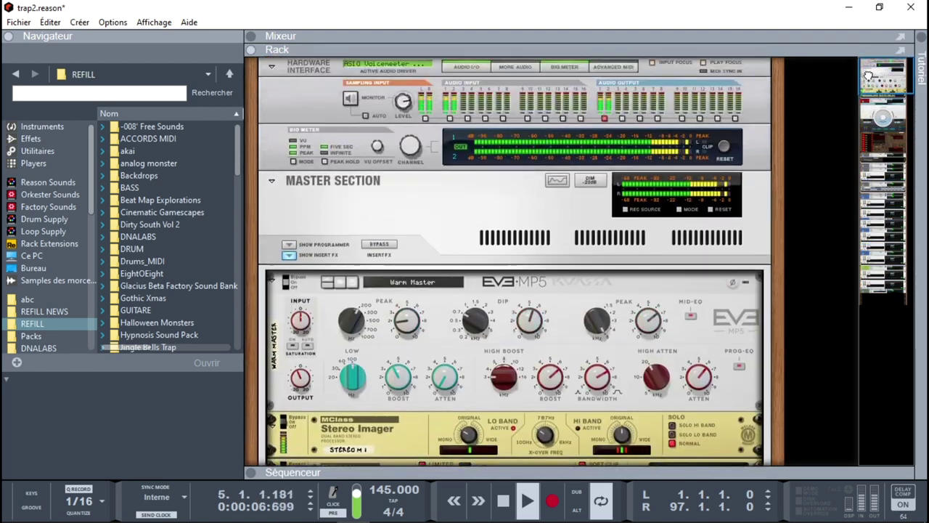
{"action": "key", "text": "F5"}
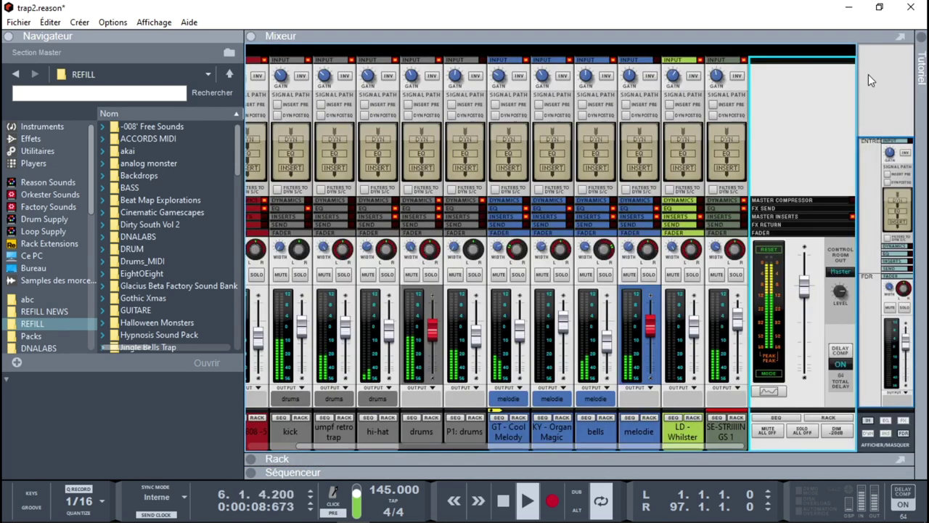
{"action": "left_click", "coordinate": [9, 36]}
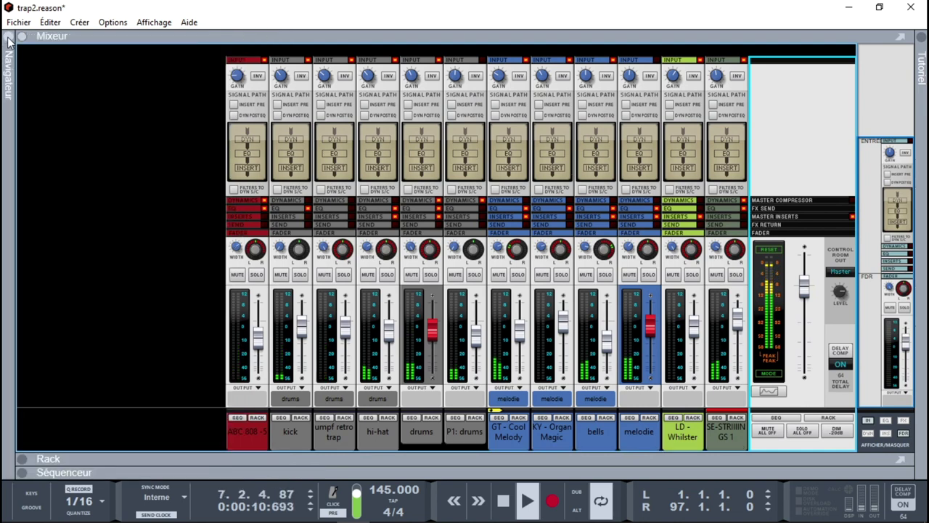
{"action": "left_click", "coordinate": [22, 473]}
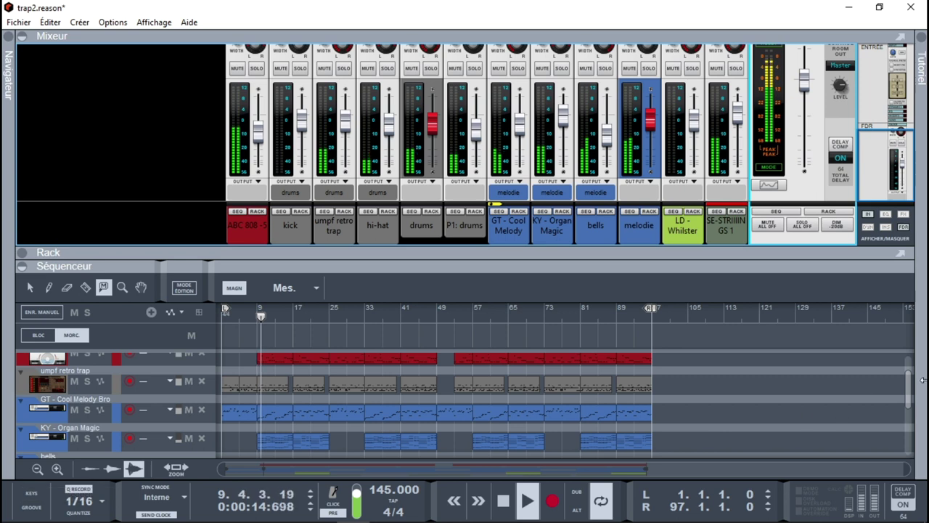
- Solo the melodie and LD - Whilster mixer channels during playback
{"action": "left_click_drag", "start_coordinate": [912, 385], "coordinate": [925, 413]}
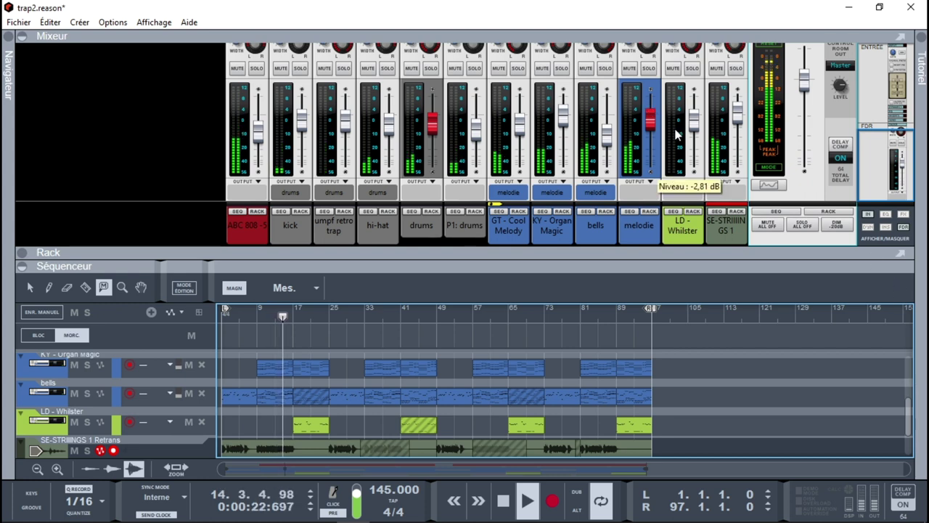
{"action": "mouse_move", "coordinate": [907, 426]}
{"action": "left_mouse_down"}
{"action": "mouse_move", "coordinate": [913, 439]}
{"action": "mouse_move", "coordinate": [912, 427]}
{"action": "left_mouse_up"}
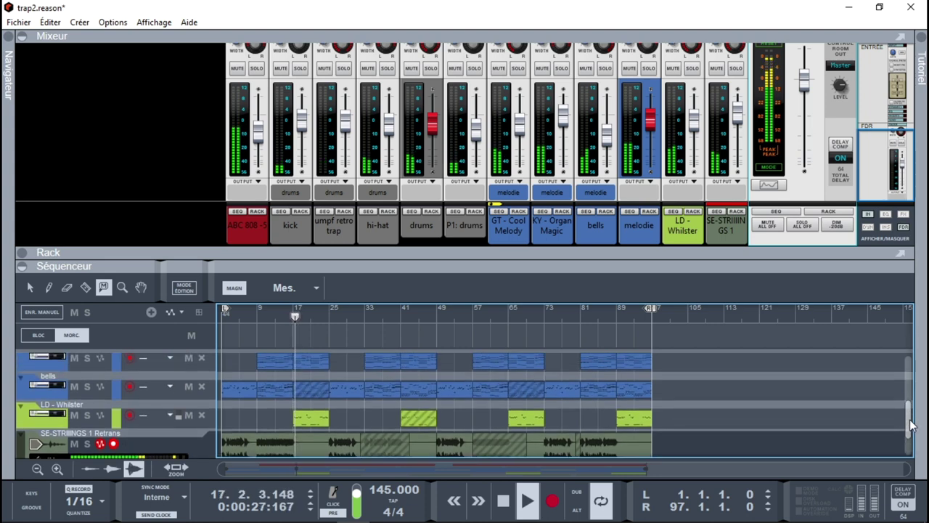
{"action": "left_click", "coordinate": [648, 68]}
{"action": "left_click", "coordinate": [691, 68]}
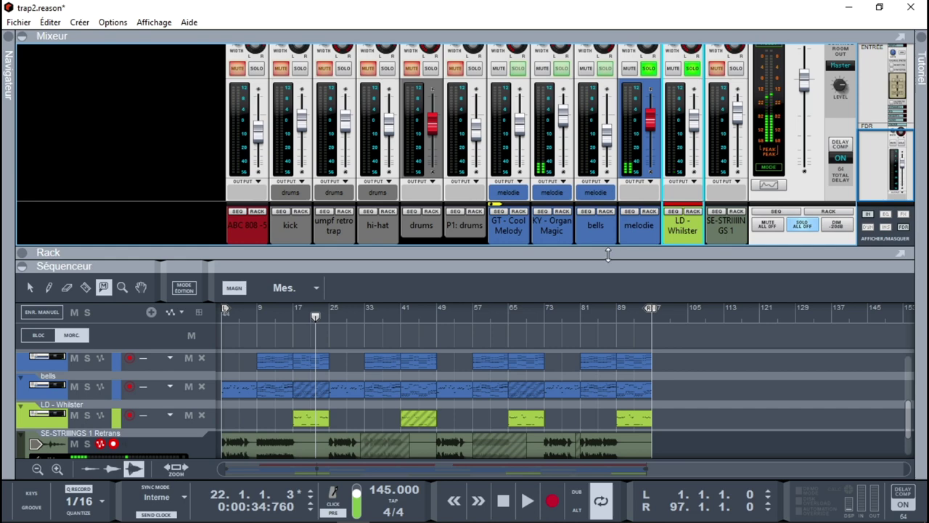
- Open the TrackGod 2 plugin of the bells channel and move its window clear of the bells mixer strip
{"action": "left_click", "coordinate": [611, 211]}
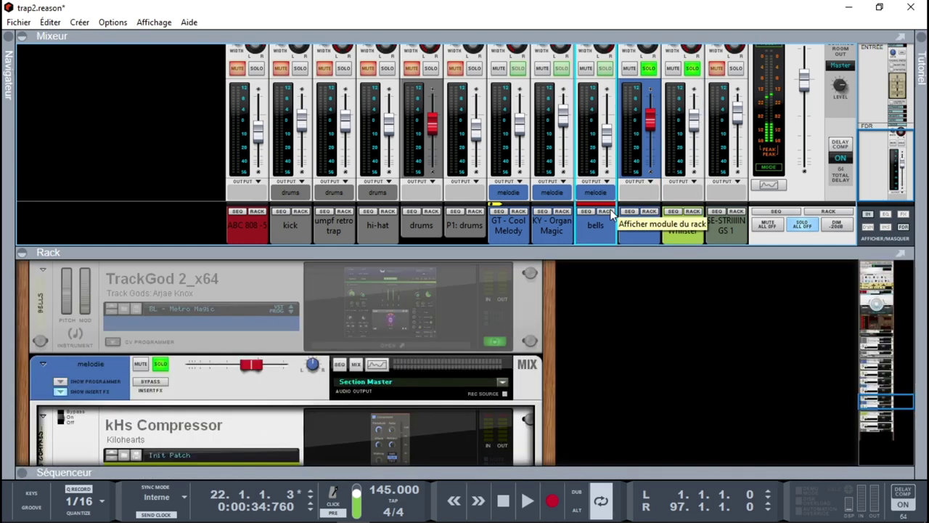
{"action": "left_click", "coordinate": [400, 349]}
{"action": "left_click", "coordinate": [400, 346]}
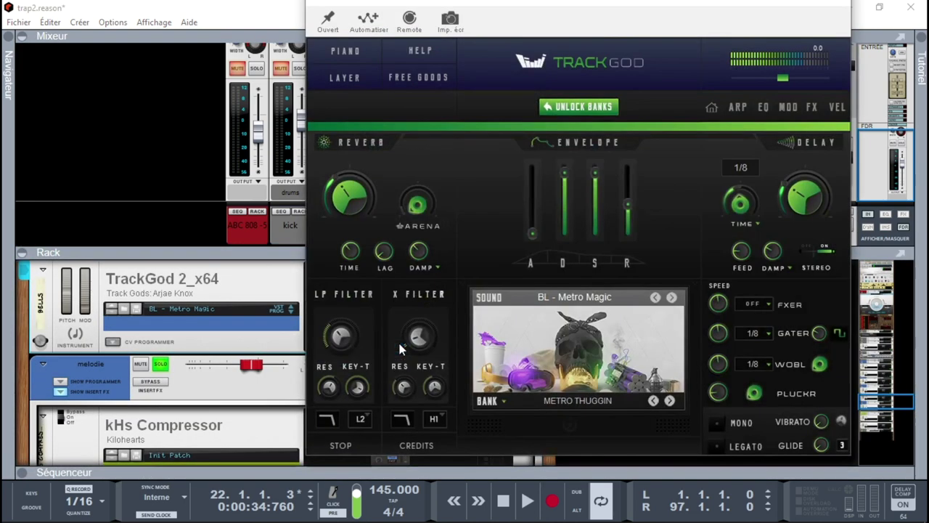
{"action": "left_click_drag", "start_coordinate": [731, 6], "coordinate": [414, 6]}
- Resume playback and solo the bells channel in the mixer
{"action": "key", "text": "space"}
{"action": "left_click", "coordinate": [604, 69]}
{"action": "mouse_move", "coordinate": [612, 142]}
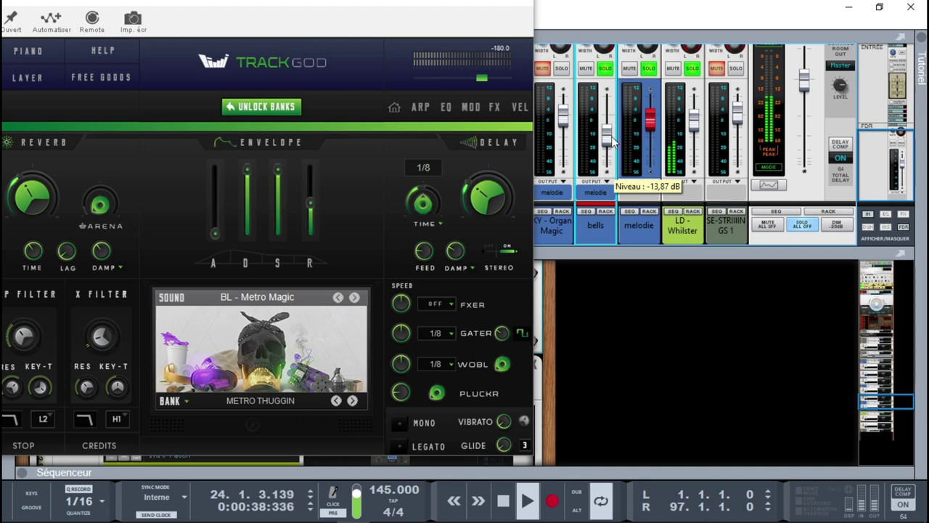
- Turn off the LD - Whilster solo and raise the bells channel's level slightly during playback
{"action": "key", "text": "Down"}
{"action": "key", "text": "Down"}
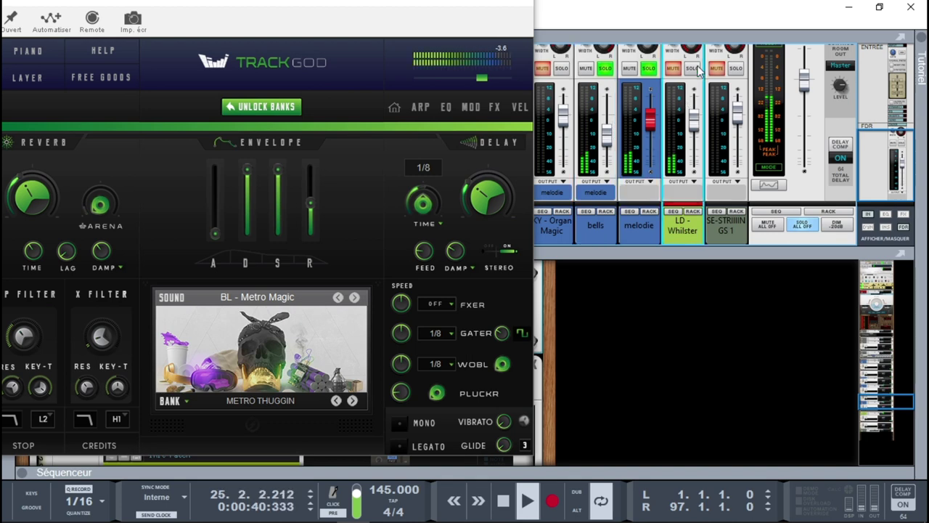
{"action": "left_click_drag", "start_coordinate": [608, 141], "coordinate": [608, 135]}
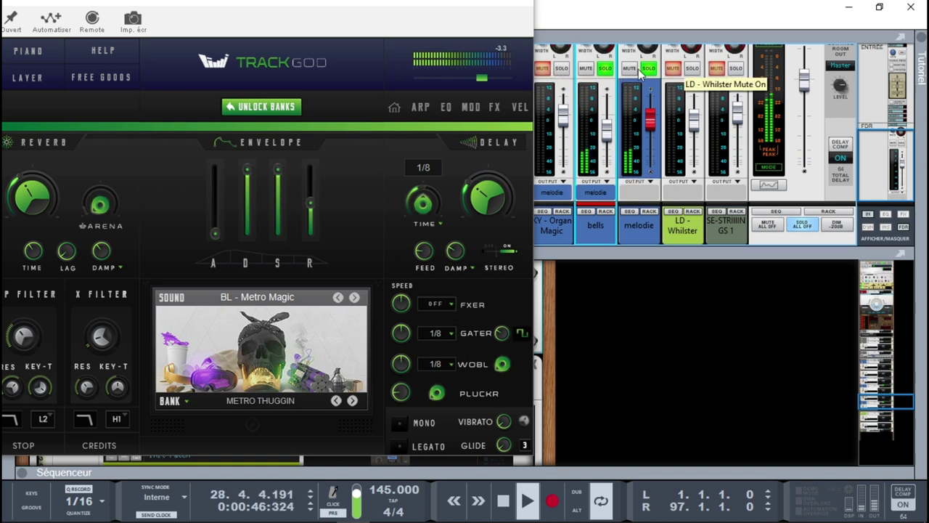
- Turn off the bells solo, close its plugin window, and inspect the TrackGod 2 preset used on the GT - Cool Melody channel
{"action": "left_click", "coordinate": [605, 68]}
{"action": "left_click", "coordinate": [558, 61]}
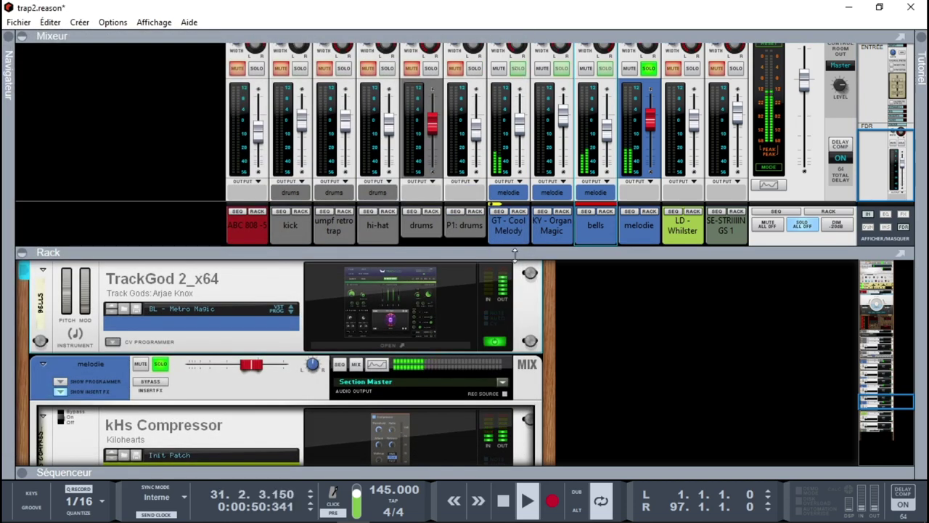
{"action": "left_click", "coordinate": [513, 212]}
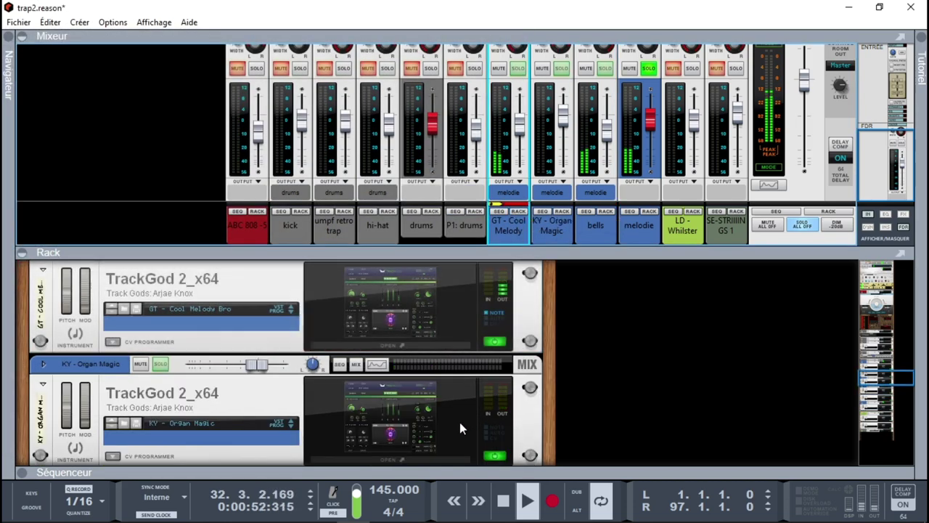
{"action": "left_click", "coordinate": [424, 353]}
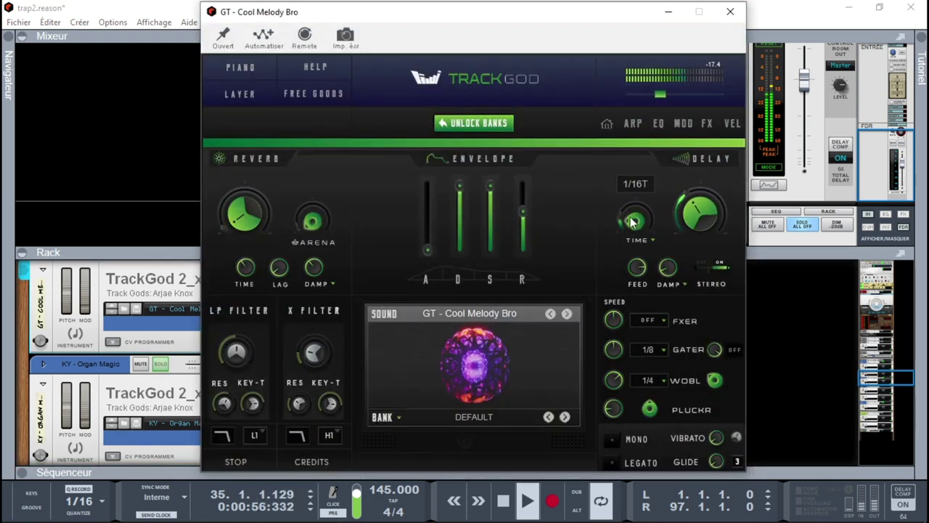
{"action": "left_click", "coordinate": [730, 11]}
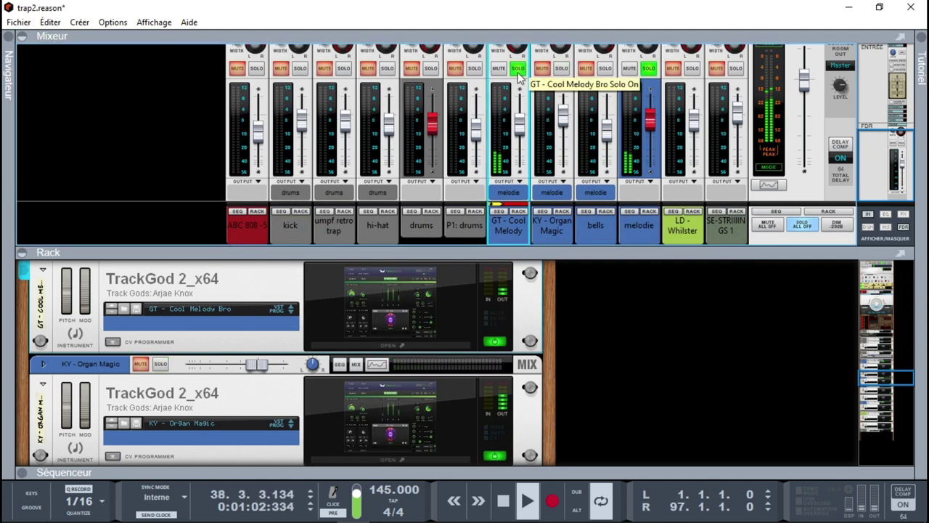
- Audition the KY - Organ Magic and bells channels one at a time by soloing each in turn
{"action": "left_click", "coordinate": [562, 69]}
{"action": "left_click", "coordinate": [517, 68]}
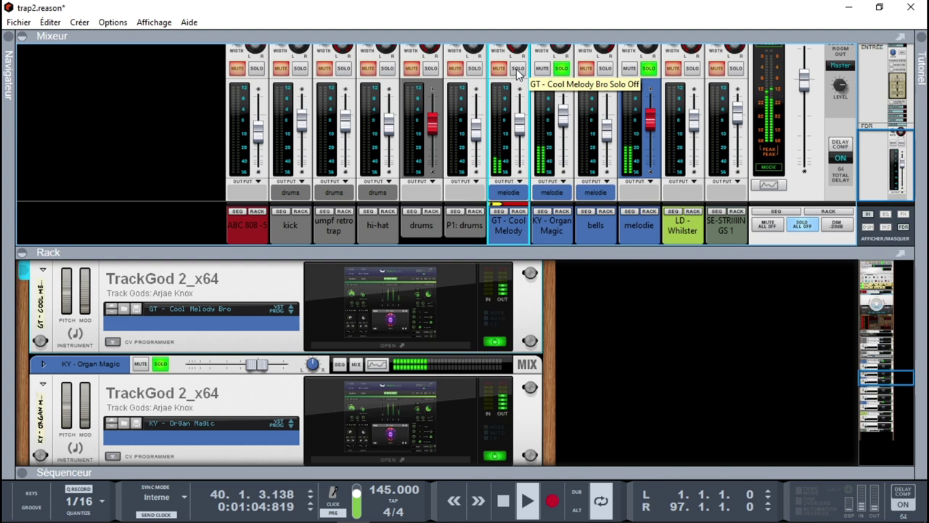
{"action": "left_click", "coordinate": [561, 68]}
{"action": "left_click", "coordinate": [604, 68]}
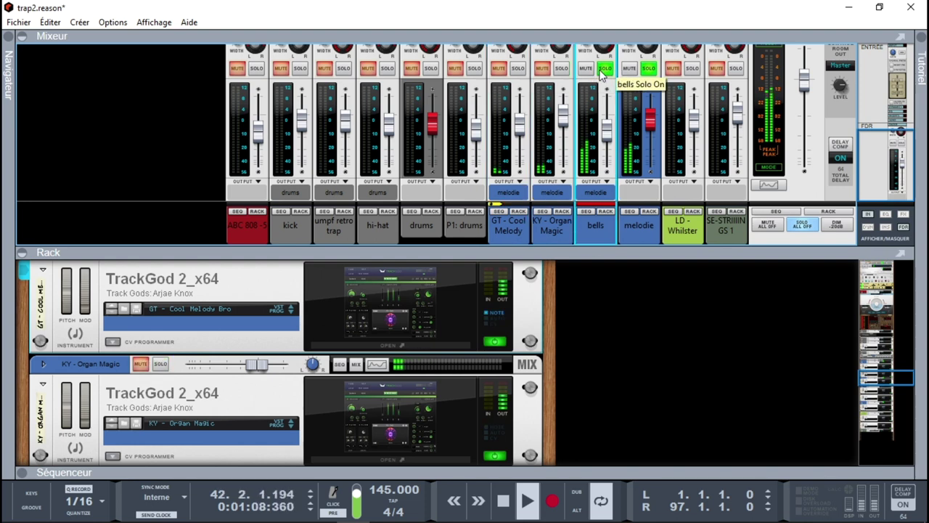
{"action": "left_click", "coordinate": [604, 69]}
- Solo LD - Whilster alongside melodie and show the sequencer in place of the rack
{"action": "left_click", "coordinate": [692, 69]}
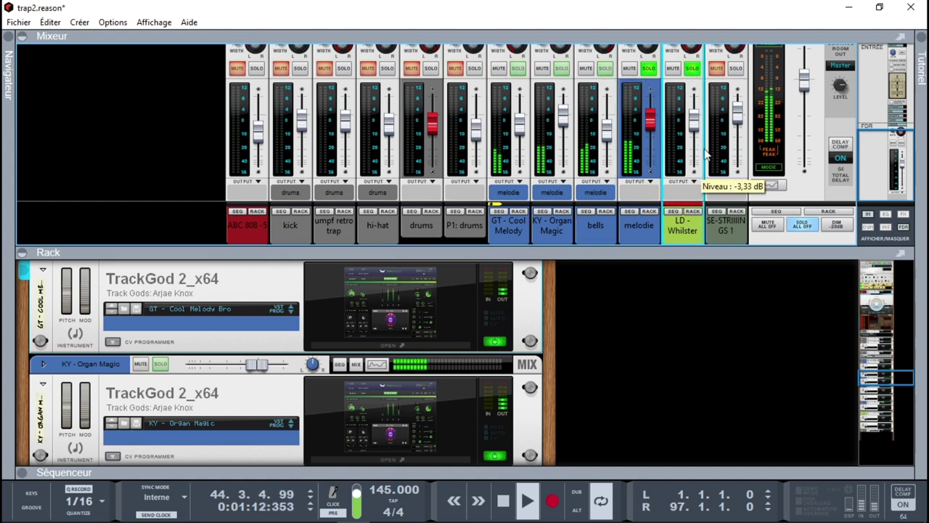
{"action": "left_click", "coordinate": [693, 212]}
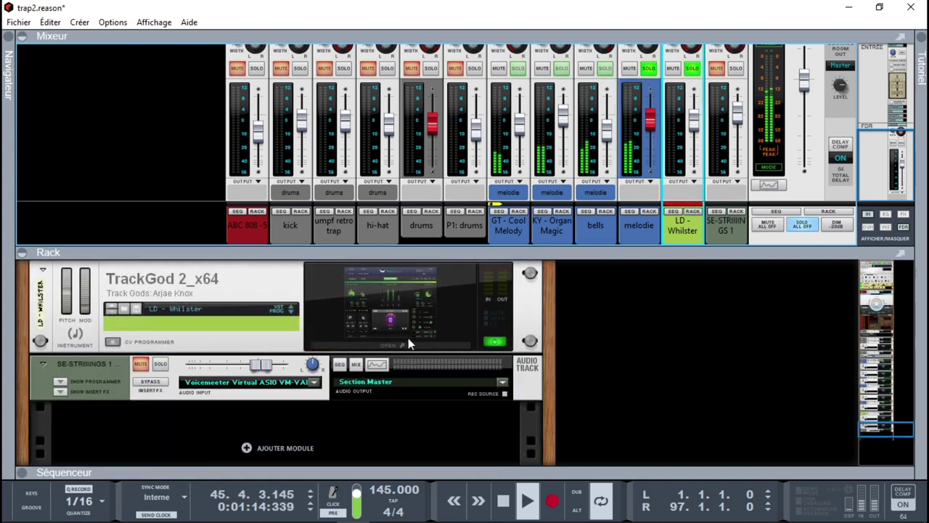
{"action": "left_click", "coordinate": [24, 473]}
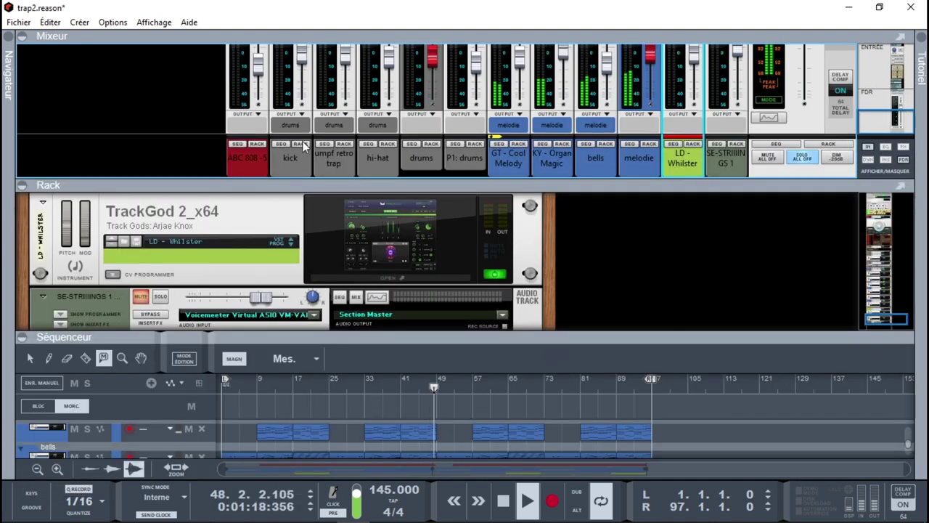
{"action": "left_click", "coordinate": [22, 185]}
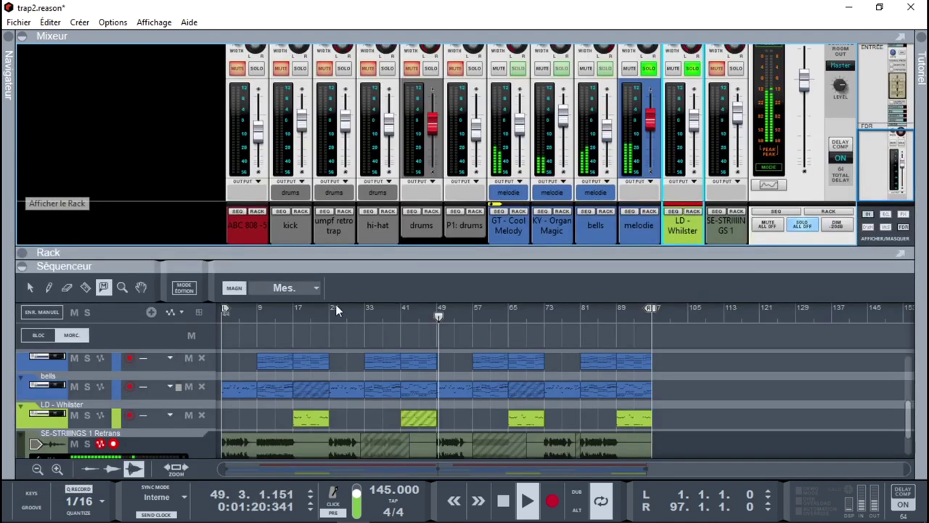
- Restart playback from bar 65 and turn off the melodie solo so LD - Whilster plays alone
{"action": "key", "text": "space"}
{"action": "left_click", "coordinate": [508, 315]}
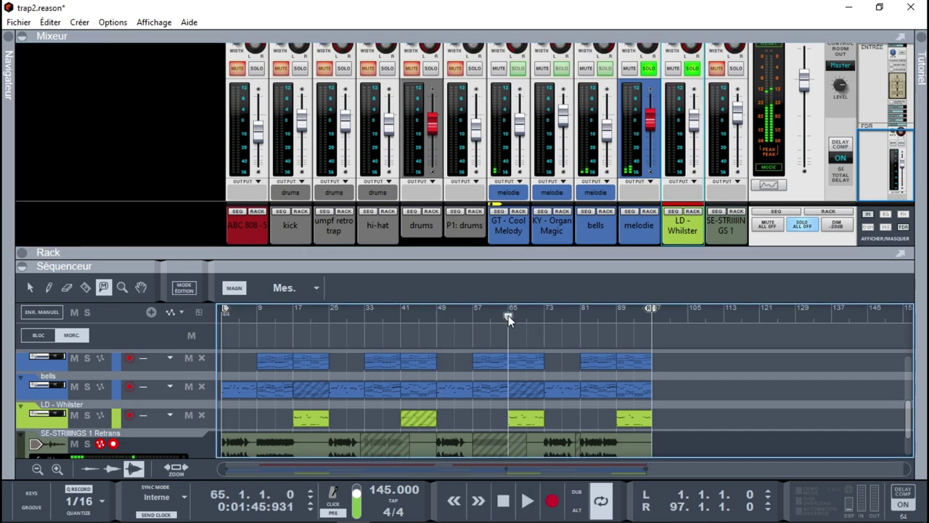
{"action": "key", "text": "space"}
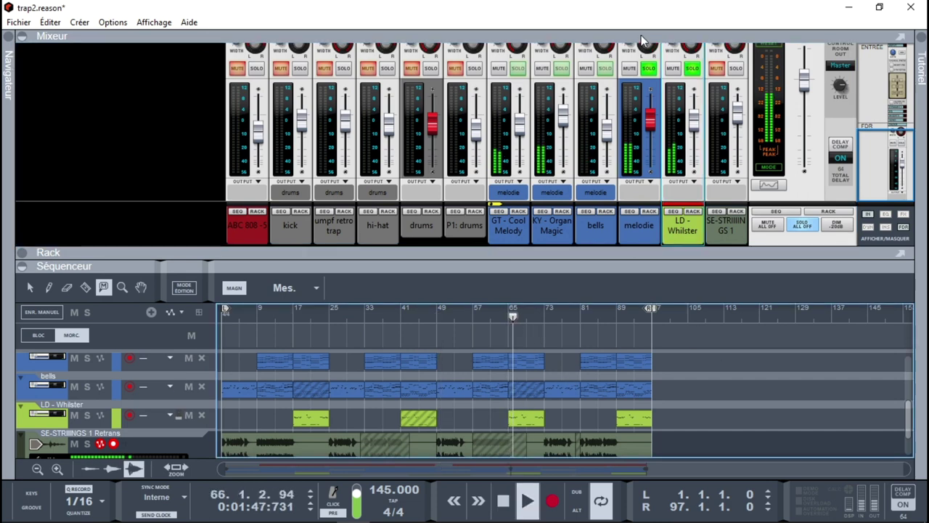
{"action": "left_click", "coordinate": [648, 69]}
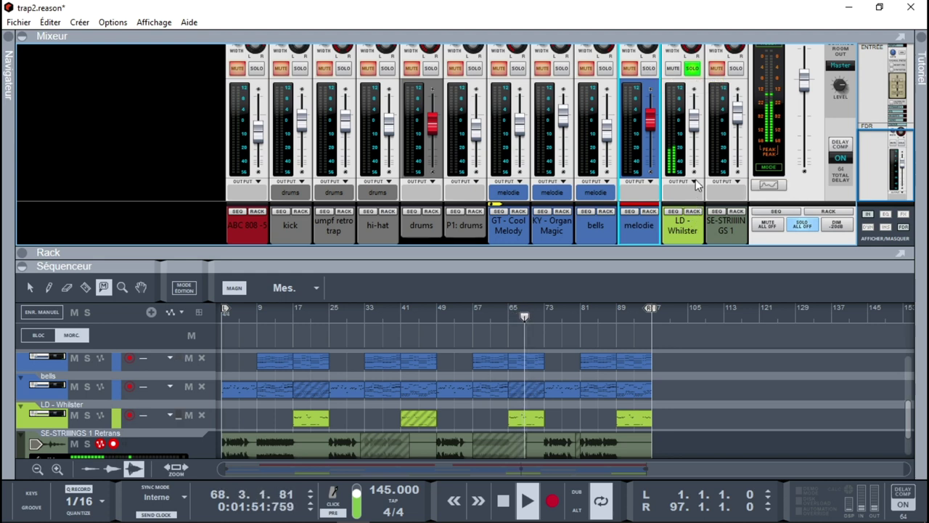
- Inspect the Looperator insert effect of the LD - Whilster channel in the rack and close its window
{"action": "left_click", "coordinate": [695, 212]}
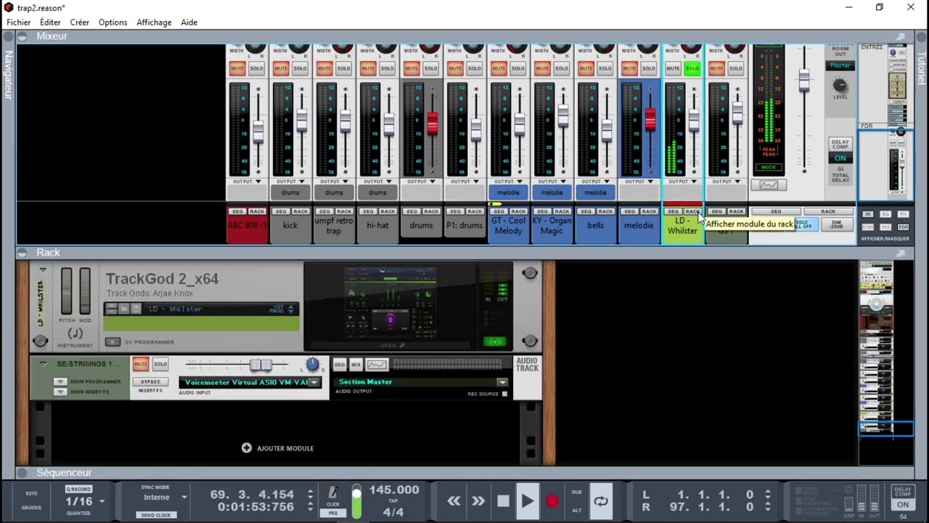
{"action": "left_click_drag", "start_coordinate": [885, 433], "coordinate": [459, 425]}
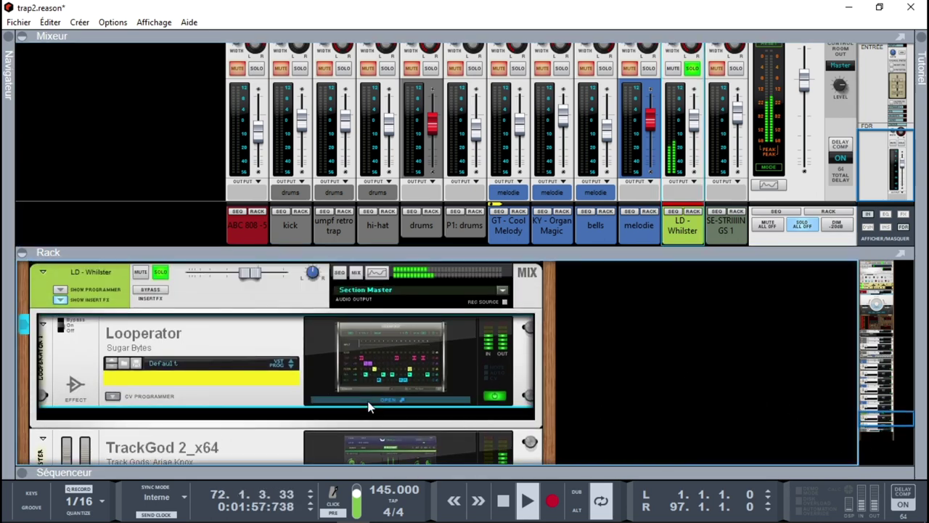
{"action": "left_click", "coordinate": [369, 401]}
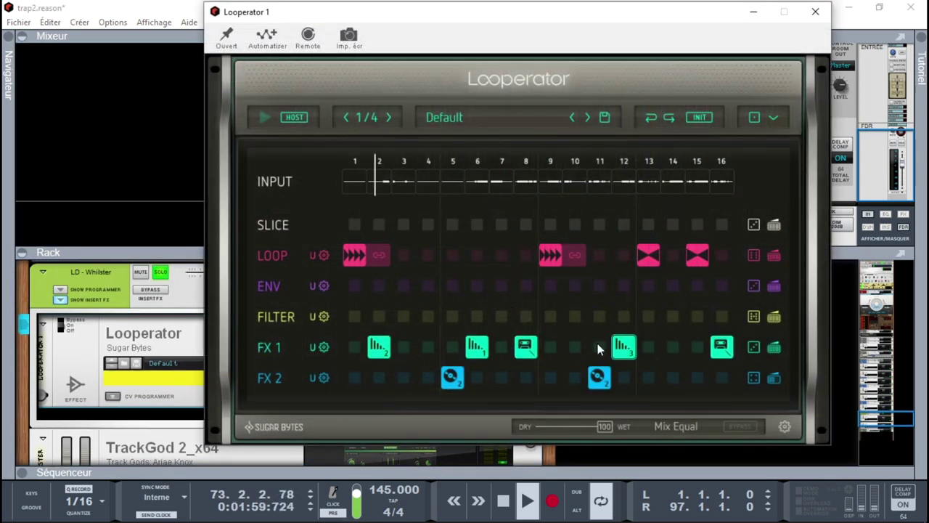
{"action": "left_click", "coordinate": [816, 13]}
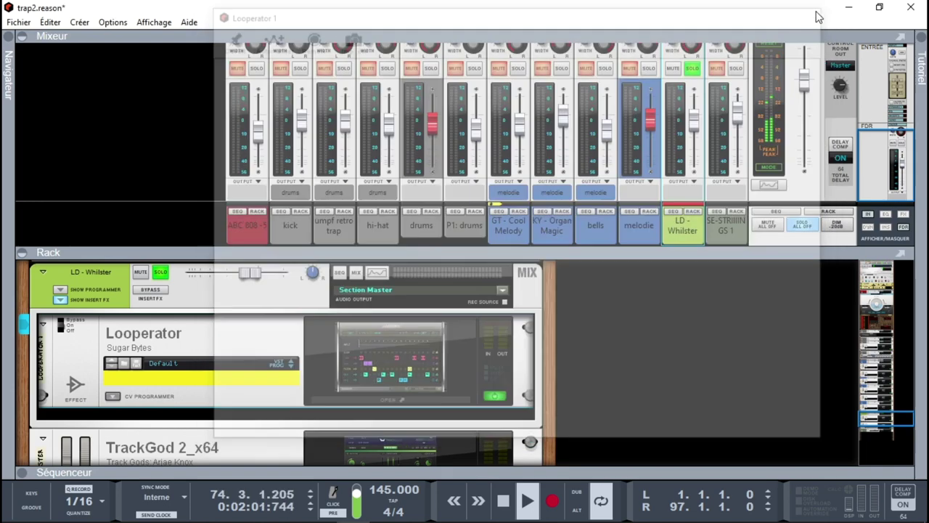
- Add the melodie, P1: drums and drums channels to the solo mix one after another, and finally clear all solos
{"action": "left_click", "coordinate": [648, 67]}
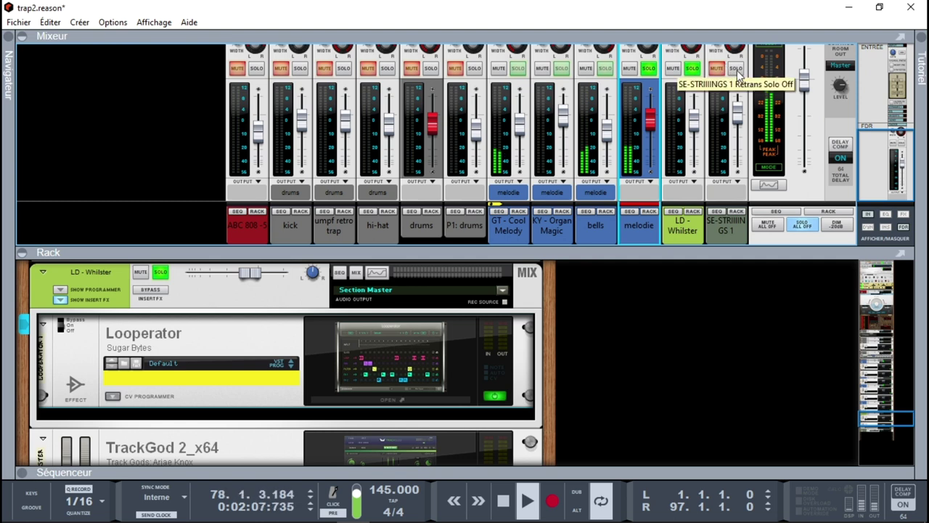
{"action": "left_click", "coordinate": [475, 68]}
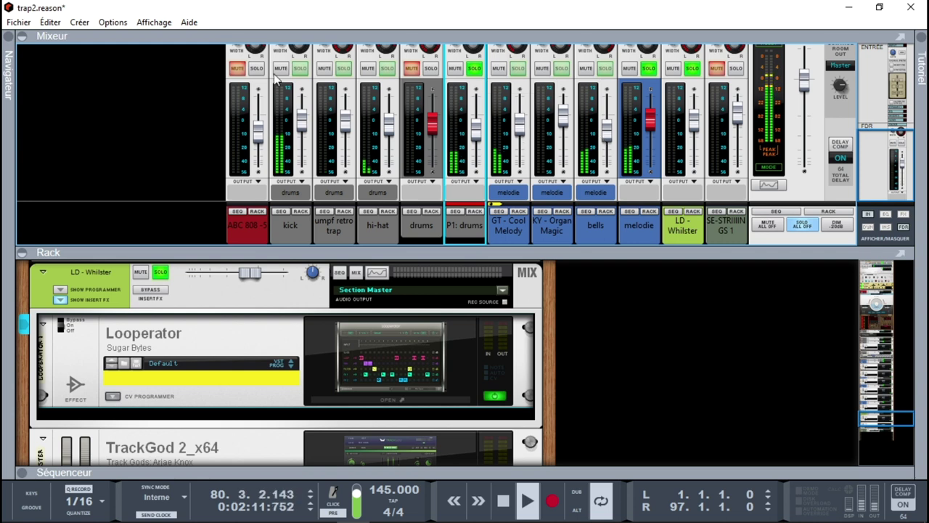
{"action": "left_click", "coordinate": [411, 67]}
{"action": "left_click", "coordinate": [430, 67]}
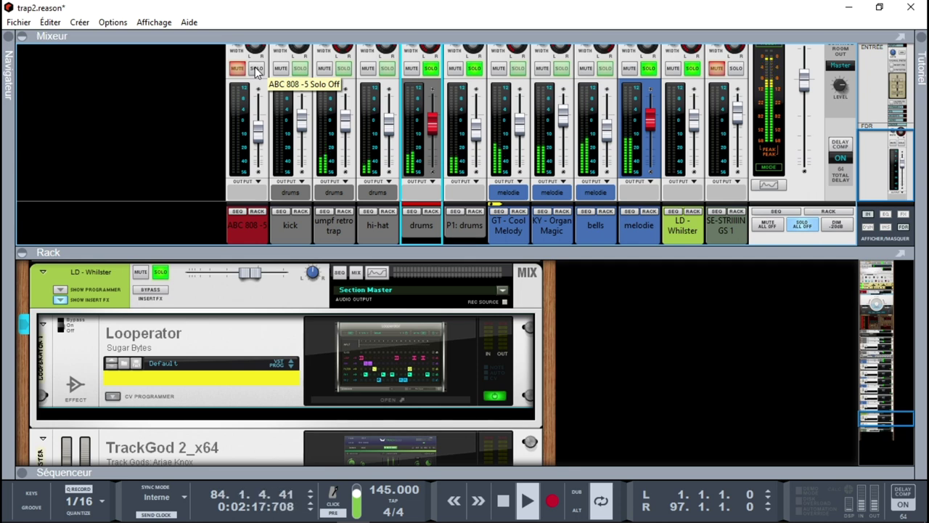
{"action": "left_click", "coordinate": [804, 226]}
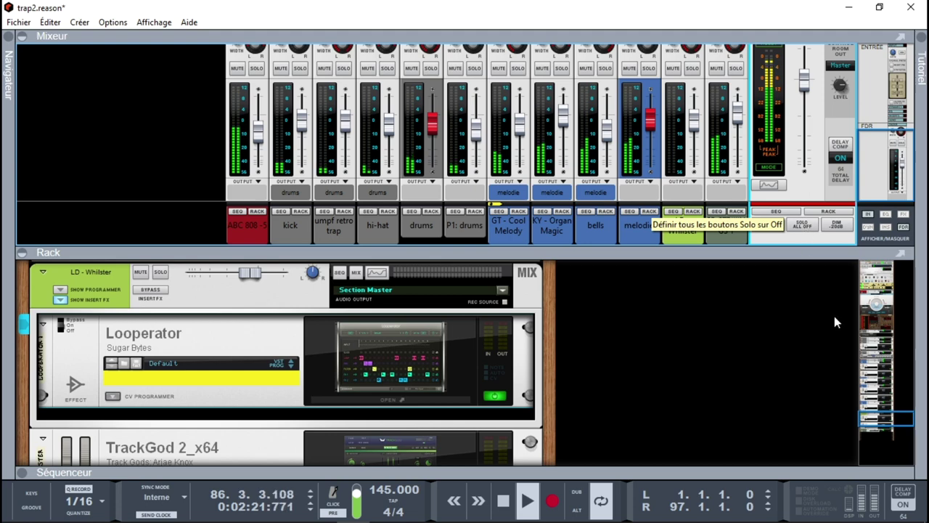
- Hide the mixer, examine the master section's insert effects and the ABC 808 -5 Scenic instrument in the rack, and stop playback
{"action": "left_click_drag", "start_coordinate": [884, 418], "coordinate": [871, 269]}
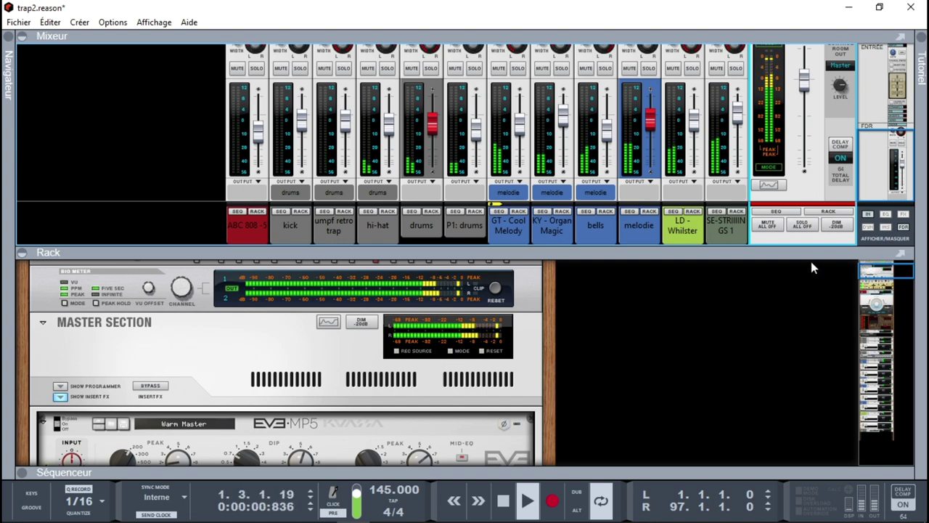
{"action": "left_click", "coordinate": [23, 36]}
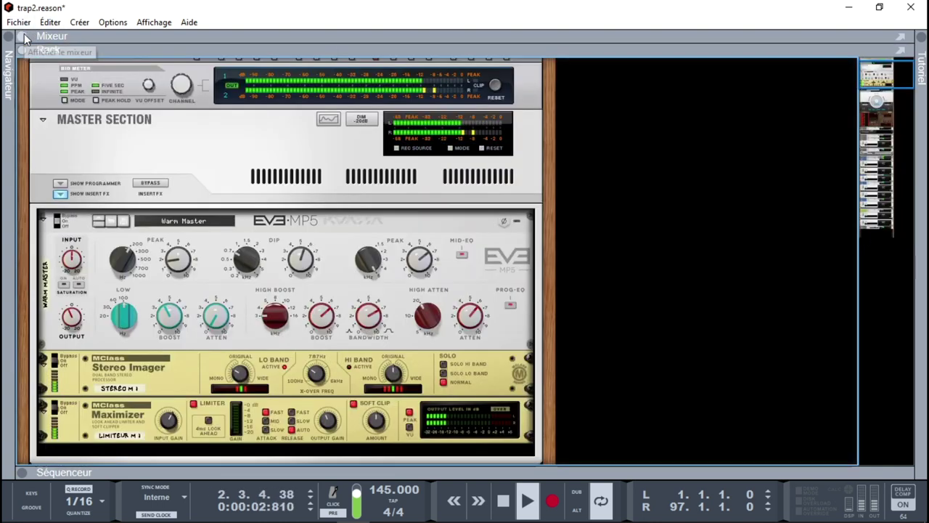
{"action": "left_click_drag", "start_coordinate": [876, 75], "coordinate": [877, 101]}
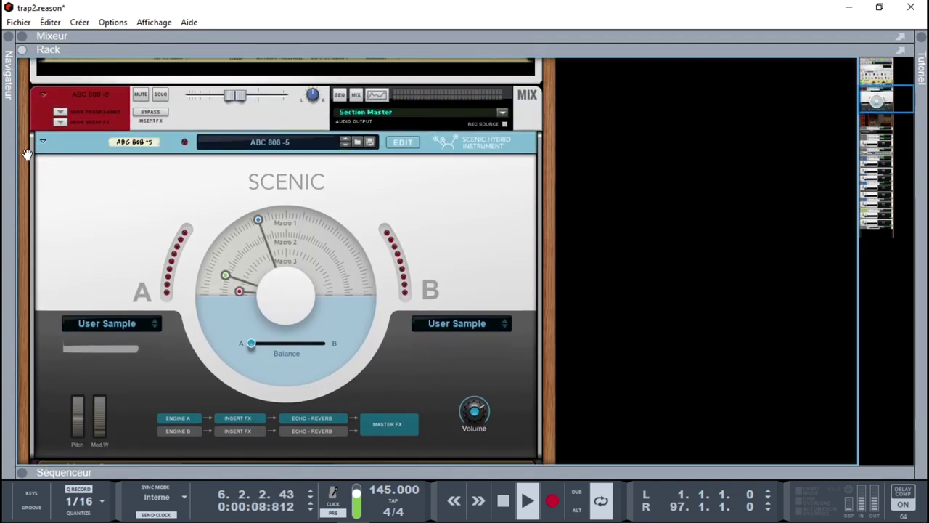
{"action": "key", "text": "space"}
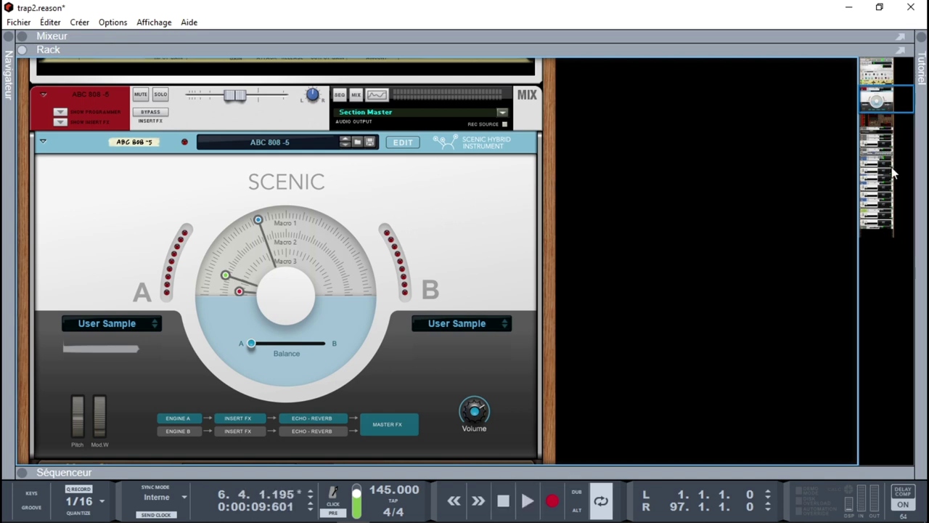
- Examine the Umpf Retro Beats module and the devices of the GT - Cool Melody channel in the rack
{"action": "mouse_move", "coordinate": [895, 107]}
{"action": "left_mouse_down"}
{"action": "mouse_move", "coordinate": [899, 135]}
{"action": "mouse_move", "coordinate": [882, 117]}
{"action": "left_mouse_up"}
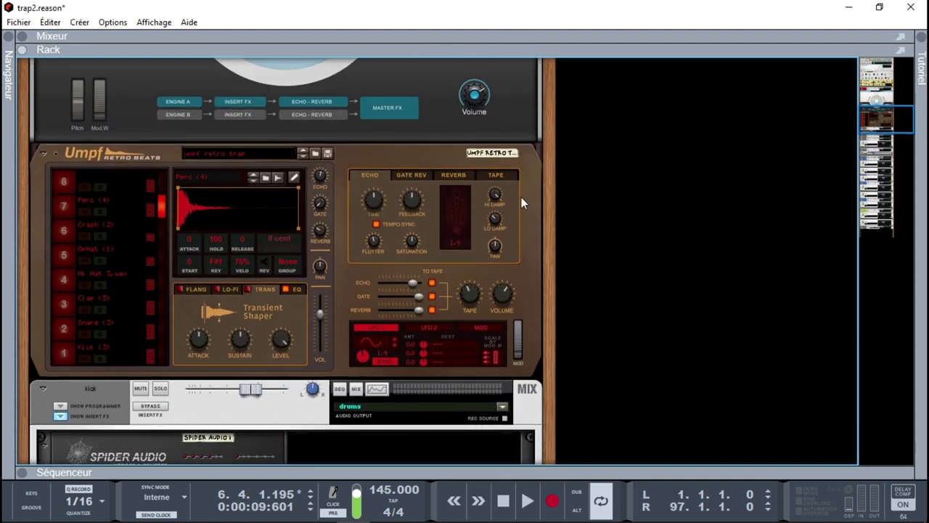
{"action": "left_click_drag", "start_coordinate": [900, 124], "coordinate": [908, 177]}
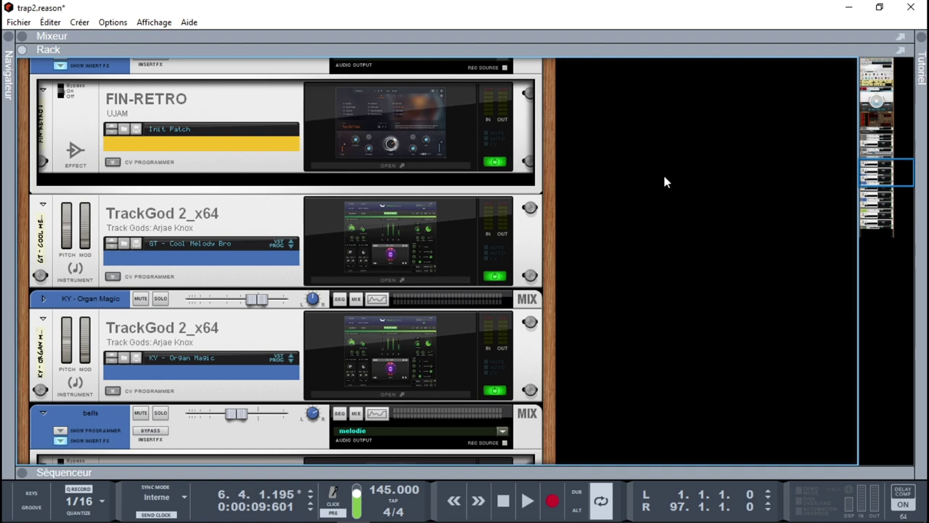
{"action": "scroll", "coordinate": [192, 187], "scroll_direction": "up", "scroll_amount": 5}
{"action": "scroll", "coordinate": [193, 187], "scroll_direction": "down", "scroll_amount": 2}
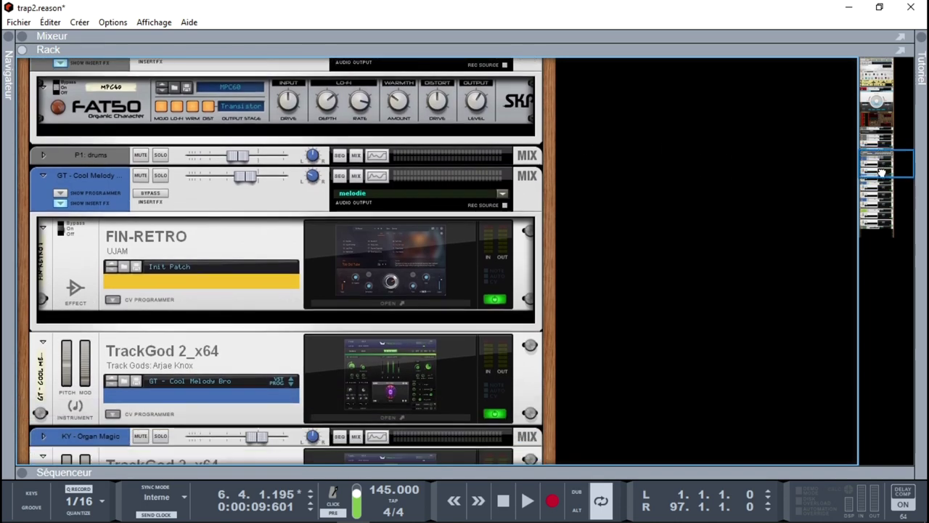
- Solo the GT - Cool Melody channel in the rack and play the song from the beginning
{"action": "left_click", "coordinate": [158, 156]}
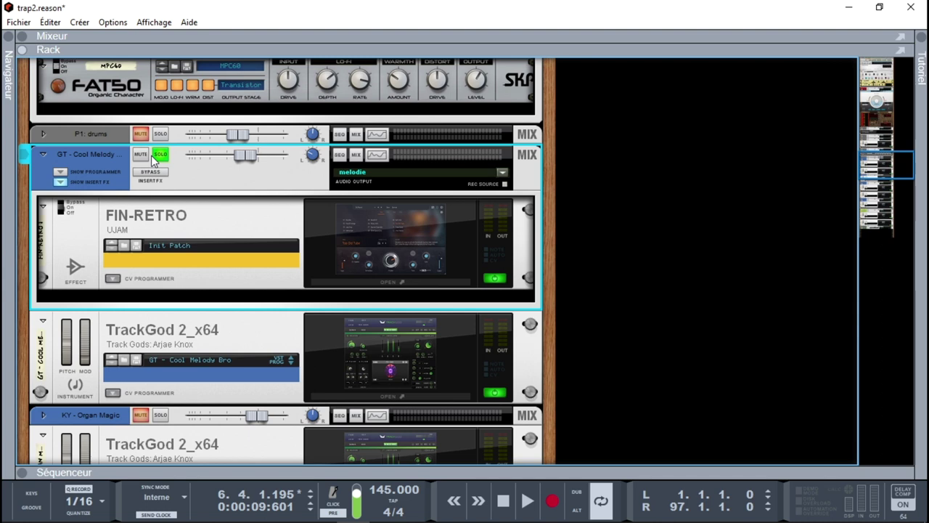
{"action": "key", "text": "Home"}
{"action": "key", "text": "space"}
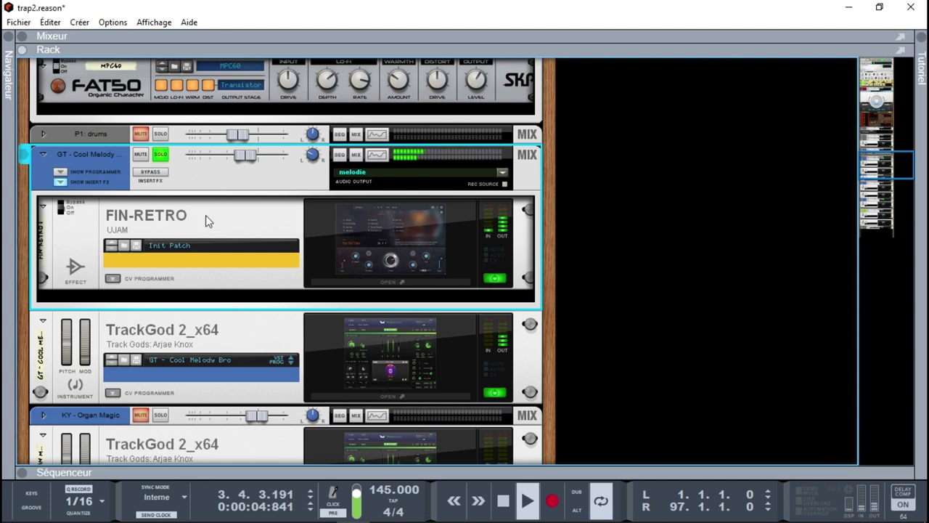
- Bypass the GT - Cool Melody channel's insert effects and inspect its TrackGod 2 plugin window, closing it when done
{"action": "left_click", "coordinate": [163, 172]}
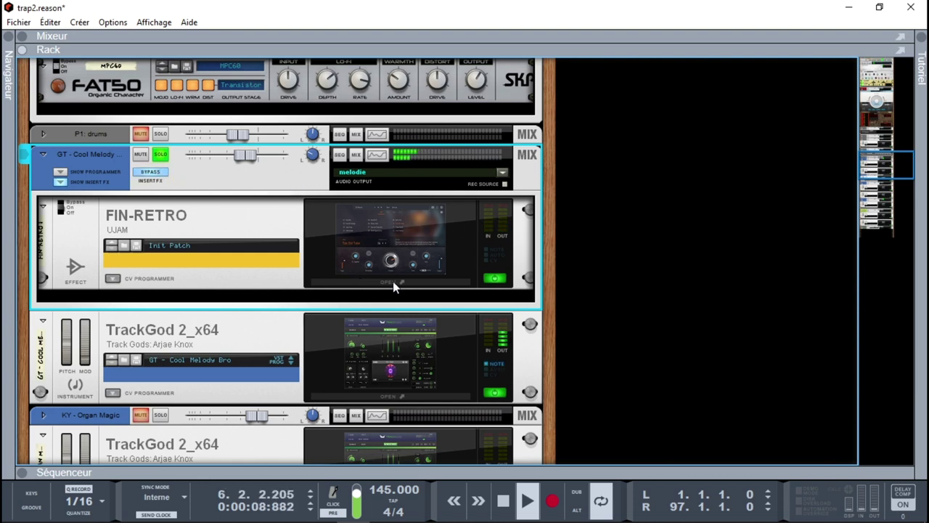
{"action": "left_click", "coordinate": [413, 344]}
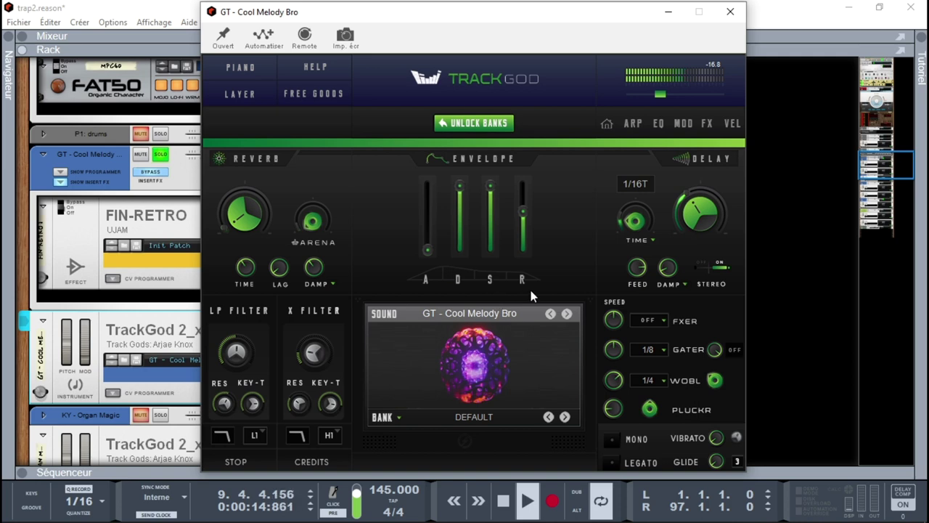
{"action": "left_click", "coordinate": [732, 8]}
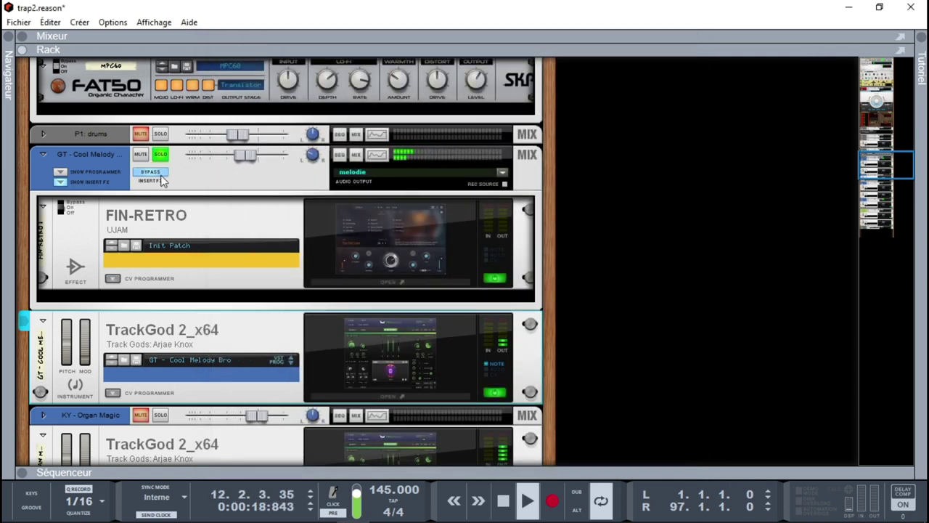
- Re-enable the GT - Cool Melody channel's insert effects and inspect the FIN-RETRO plugin window, closing it when done
{"action": "left_click", "coordinate": [446, 282]}
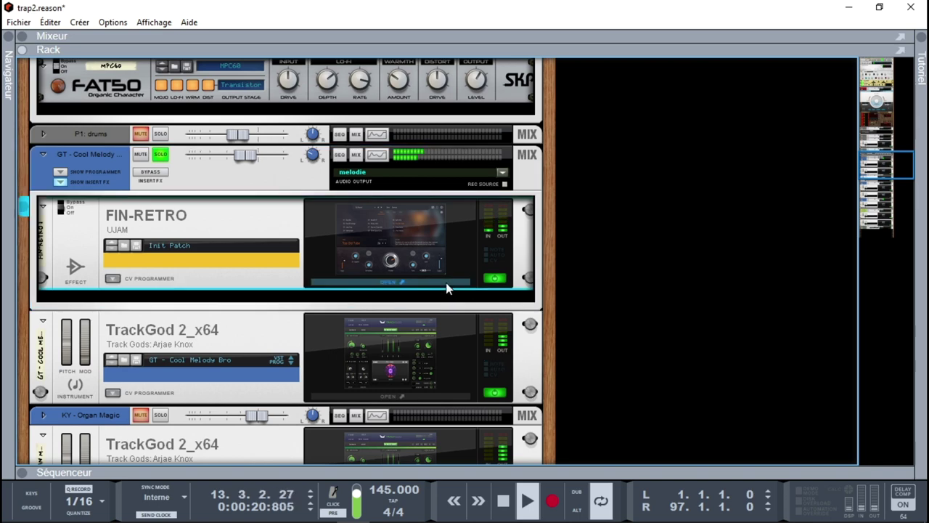
{"action": "left_click", "coordinate": [445, 283]}
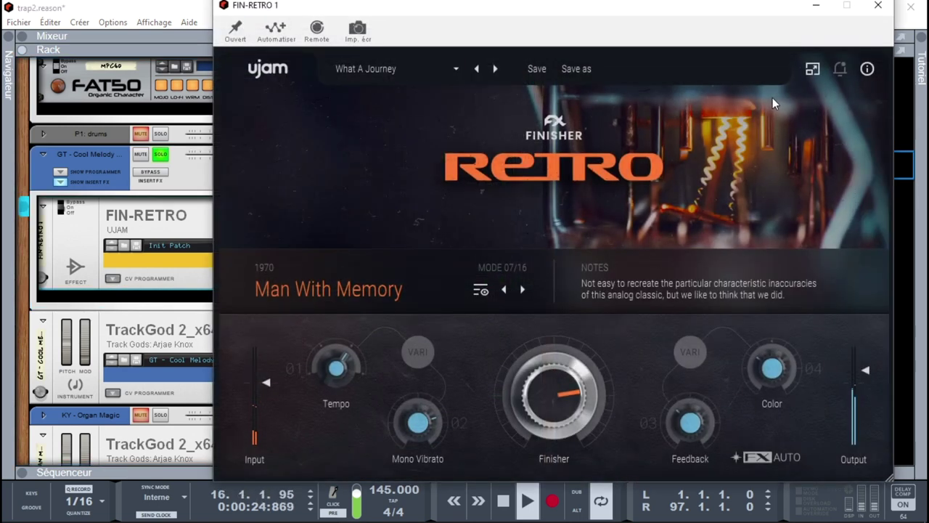
{"action": "left_click", "coordinate": [880, 7]}
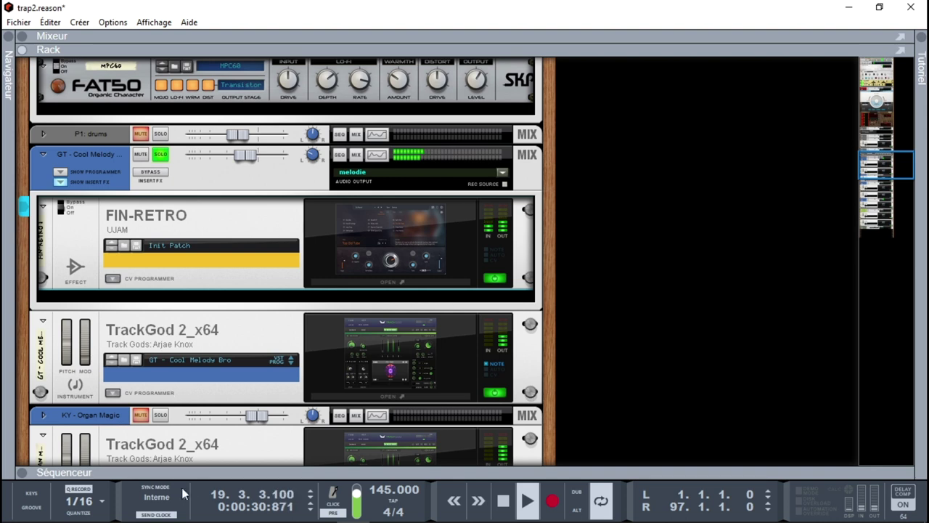
- Solo the KY - Organ Magic channel in place of GT - Cool Melody and expand it to show its insert effects
{"action": "left_click", "coordinate": [164, 418]}
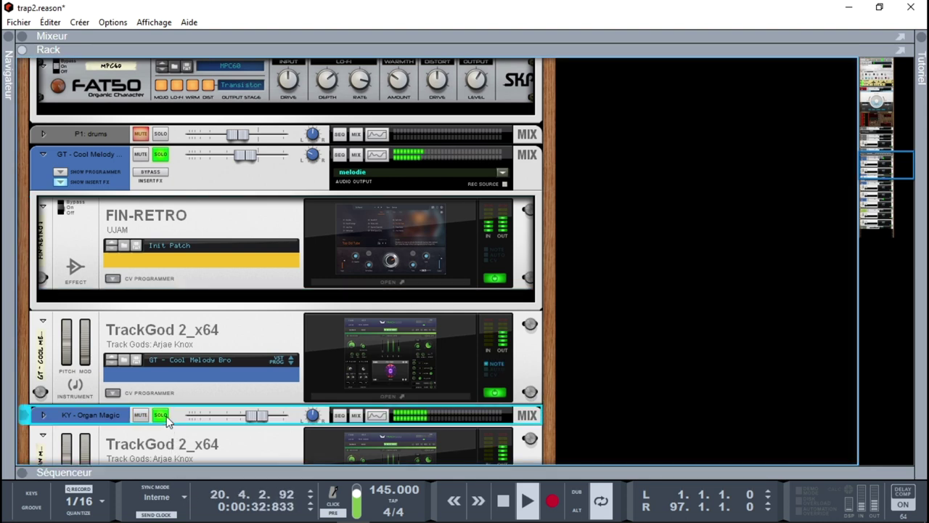
{"action": "left_click", "coordinate": [161, 155]}
{"action": "scroll", "coordinate": [899, 177], "scroll_direction": "down", "scroll_amount": 1}
{"action": "scroll", "coordinate": [900, 177], "scroll_direction": "down", "scroll_amount": 10}
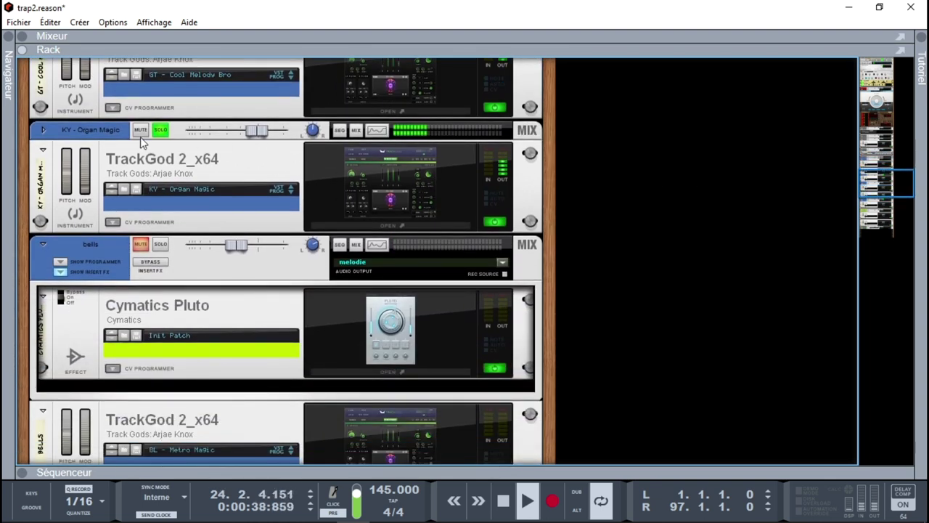
{"action": "left_click", "coordinate": [43, 129]}
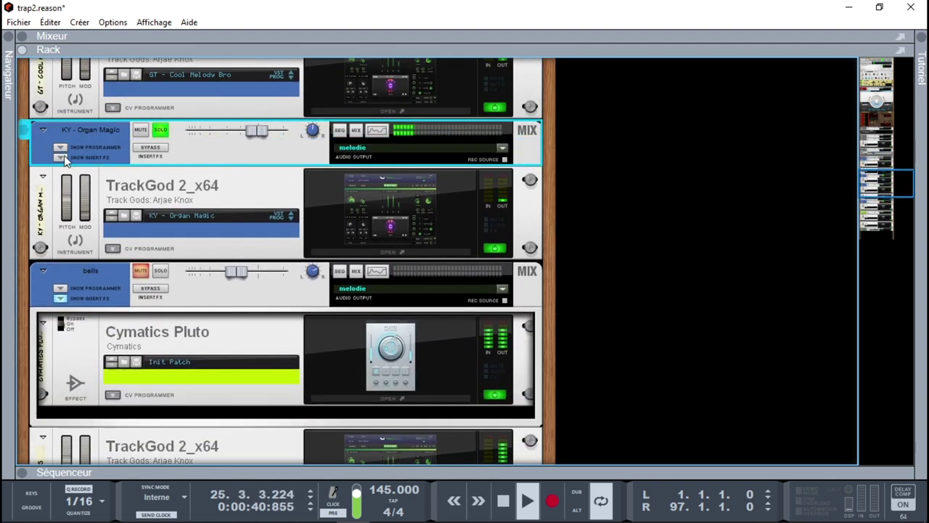
{"action": "left_click", "coordinate": [61, 157]}
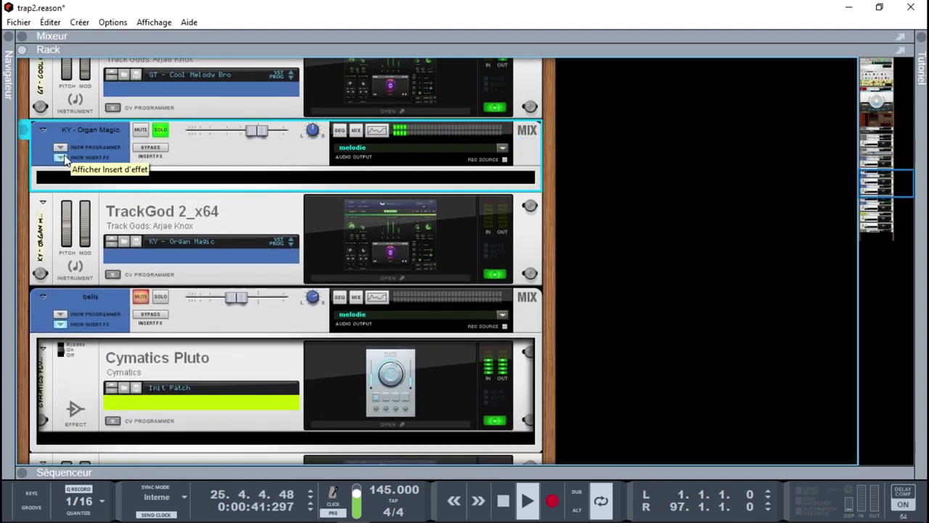
- View the KY - Organ Magic TrackGod 2 plugin window and solo the bells channel as well
{"action": "left_click", "coordinate": [359, 276]}
{"action": "left_click", "coordinate": [471, 264]}
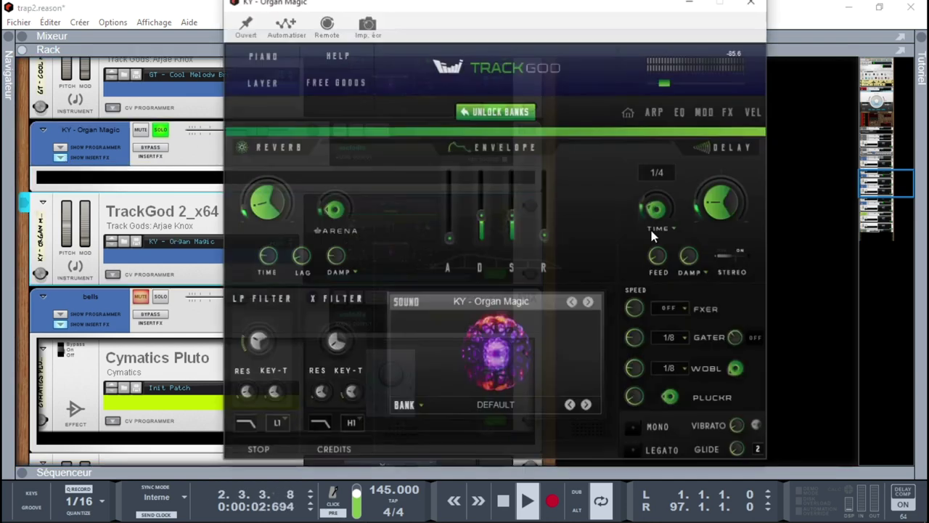
{"action": "left_click", "coordinate": [165, 298]}
- Examine both FX pages of the KY - Organ Magic TrackGod 2 plugin, then close its window
{"action": "left_click", "coordinate": [428, 273]}
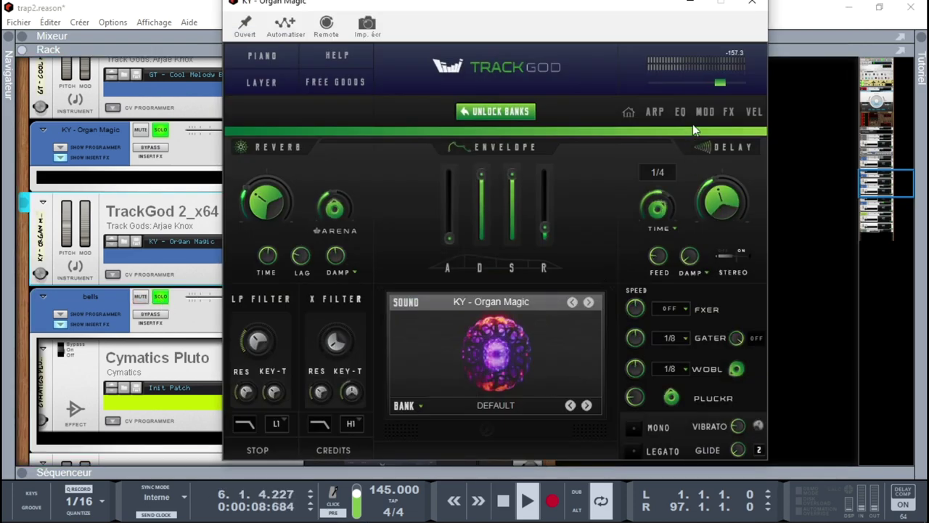
{"action": "left_click", "coordinate": [726, 113]}
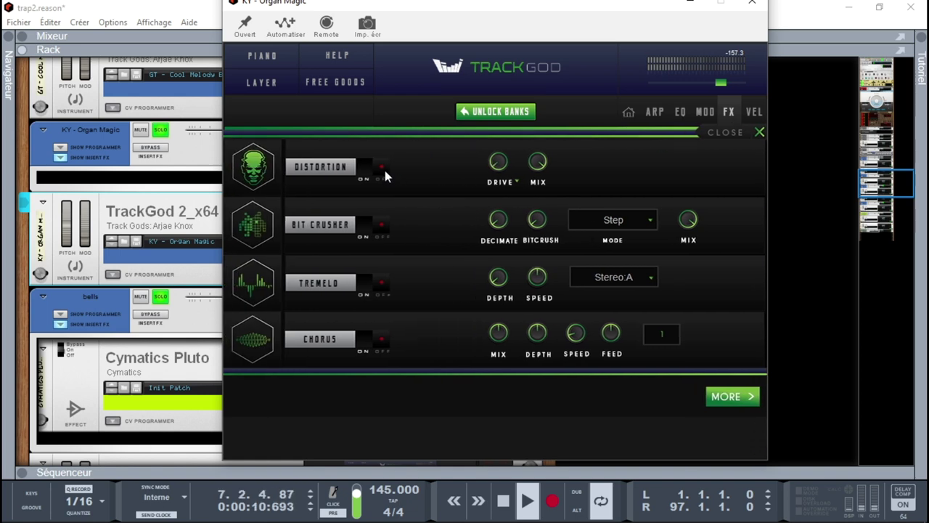
{"action": "left_click", "coordinate": [712, 403]}
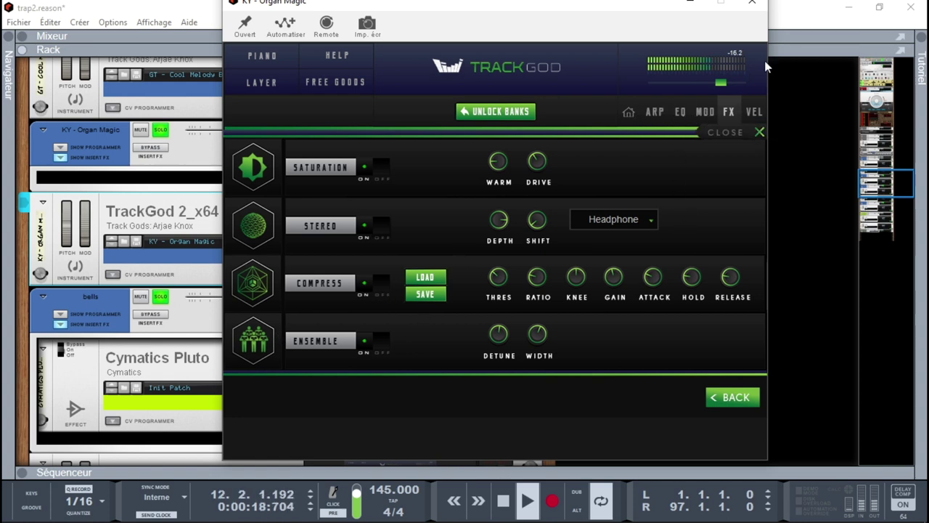
{"action": "left_click", "coordinate": [751, 2]}
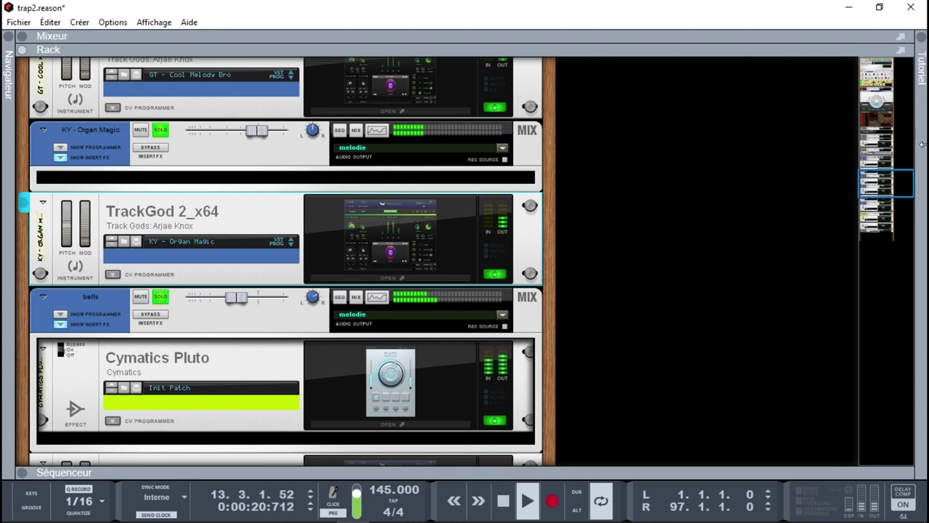
- Restart the song from the beginning and unsolo KY - Organ Magic so that only the bells channel is soloed
{"action": "left_click_drag", "start_coordinate": [876, 187], "coordinate": [879, 201]}
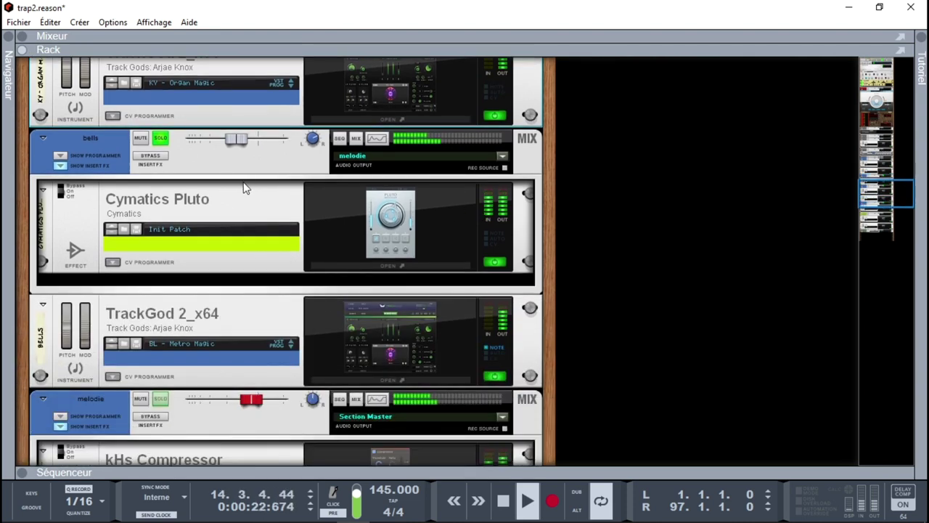
{"action": "key", "text": "space"}
{"action": "key", "text": "space"}
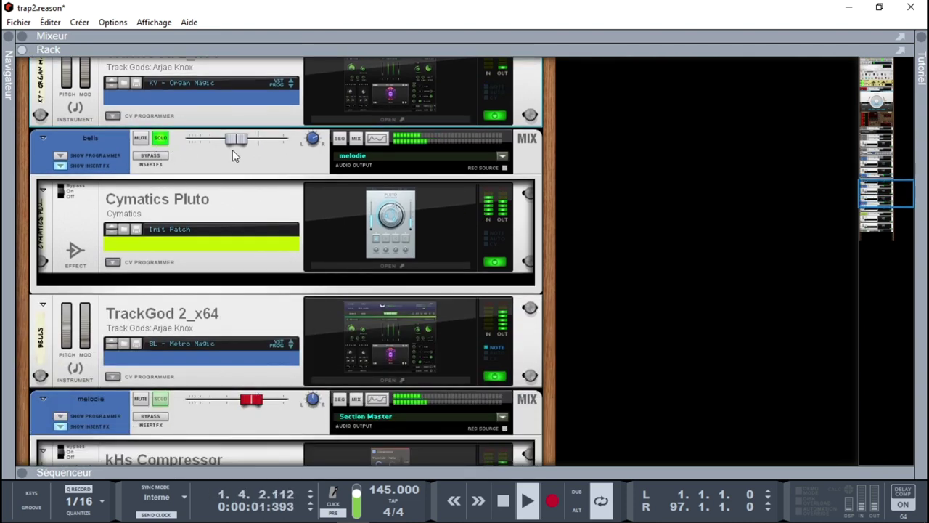
{"action": "left_click_drag", "start_coordinate": [874, 206], "coordinate": [873, 197]}
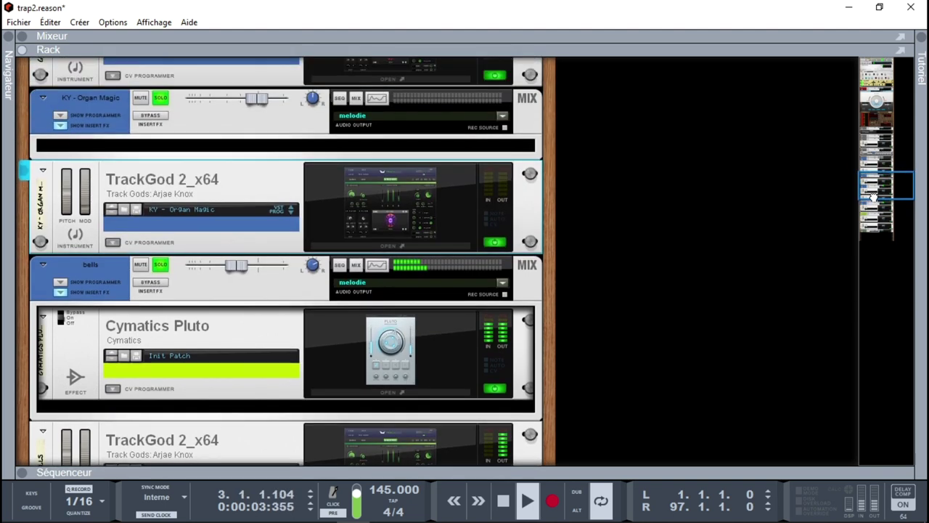
{"action": "left_click", "coordinate": [161, 97]}
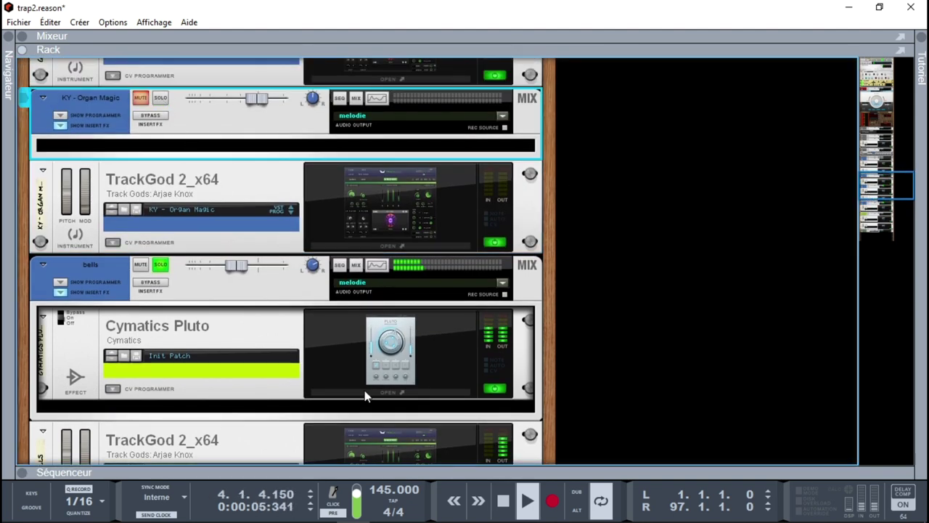
- Compare the bells channel with its insert effects bypassed and active, and view the Cymatics Pluto plugin's settings
{"action": "left_click", "coordinate": [151, 282]}
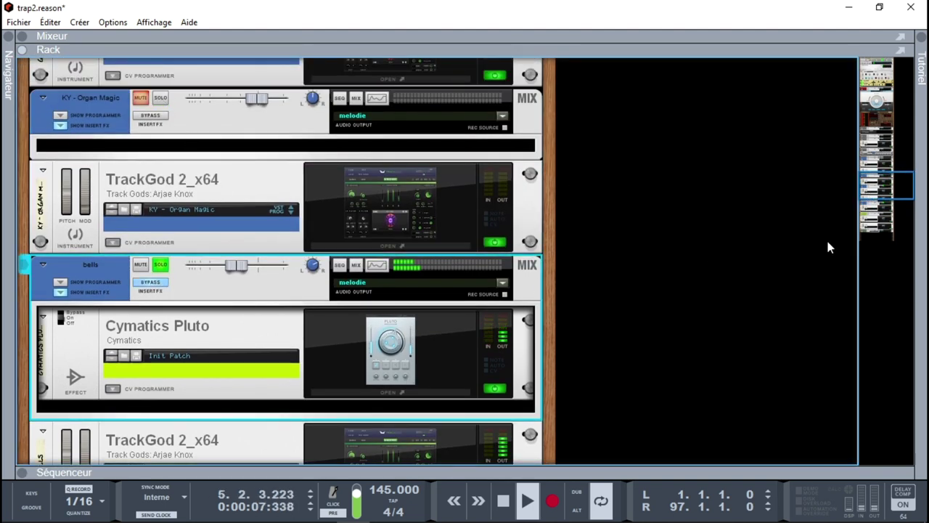
{"action": "left_click_drag", "start_coordinate": [891, 183], "coordinate": [892, 201]}
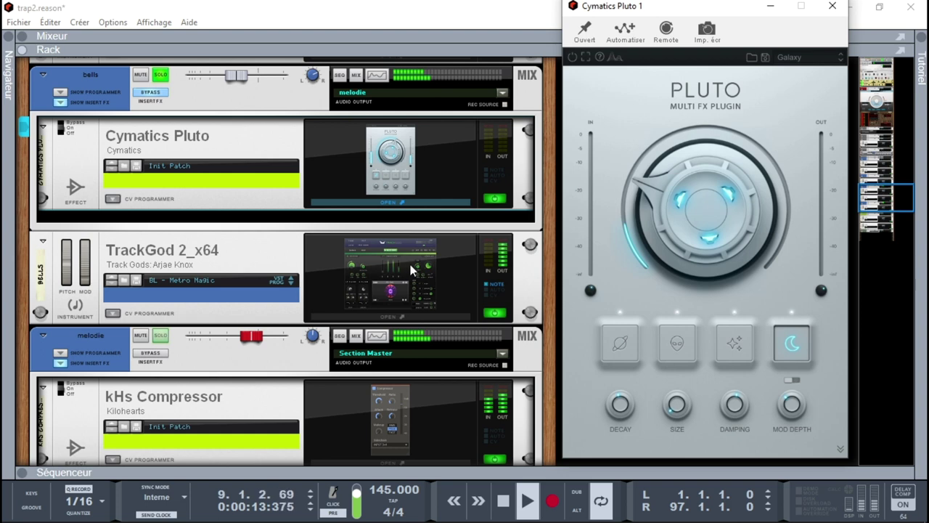
{"action": "left_click", "coordinate": [153, 95]}
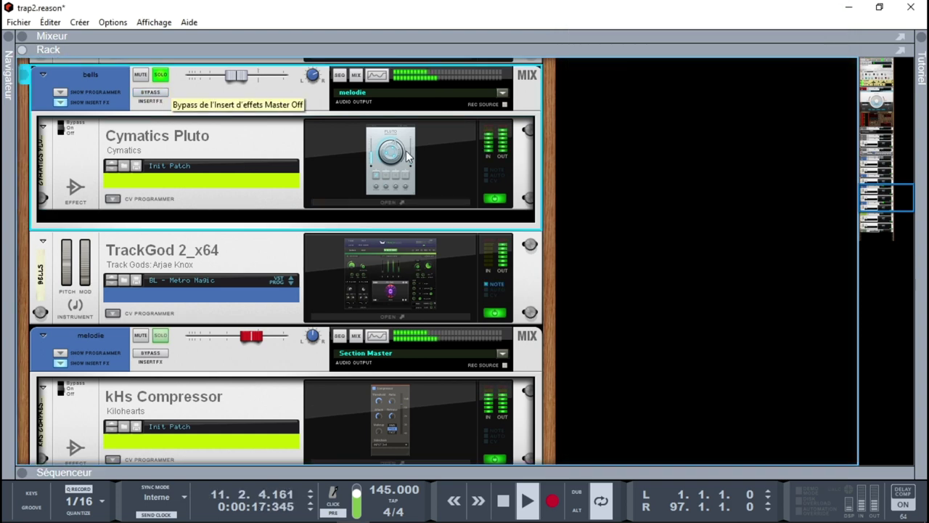
{"action": "left_click", "coordinate": [419, 179]}
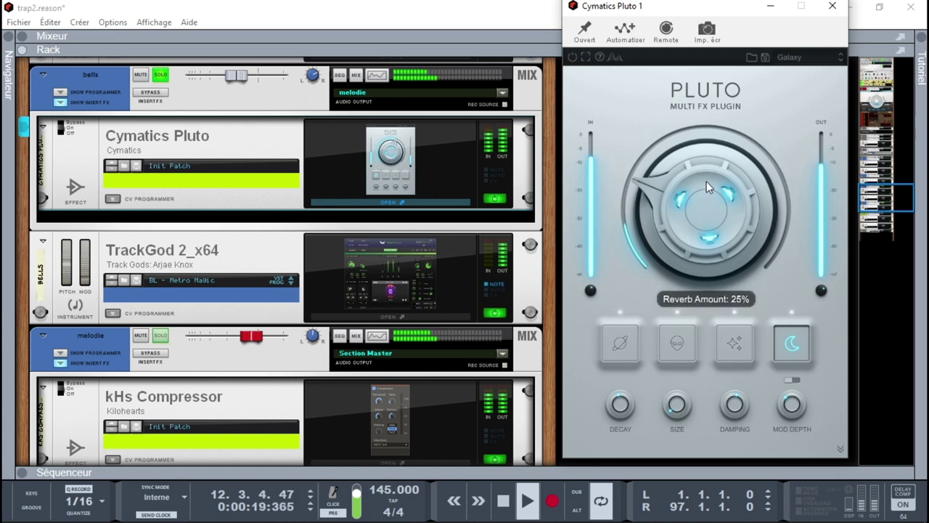
- Inspect the bells channel's TrackGod 2 plugin window and both of its FX pages, closing it when done
{"action": "left_click", "coordinate": [429, 315]}
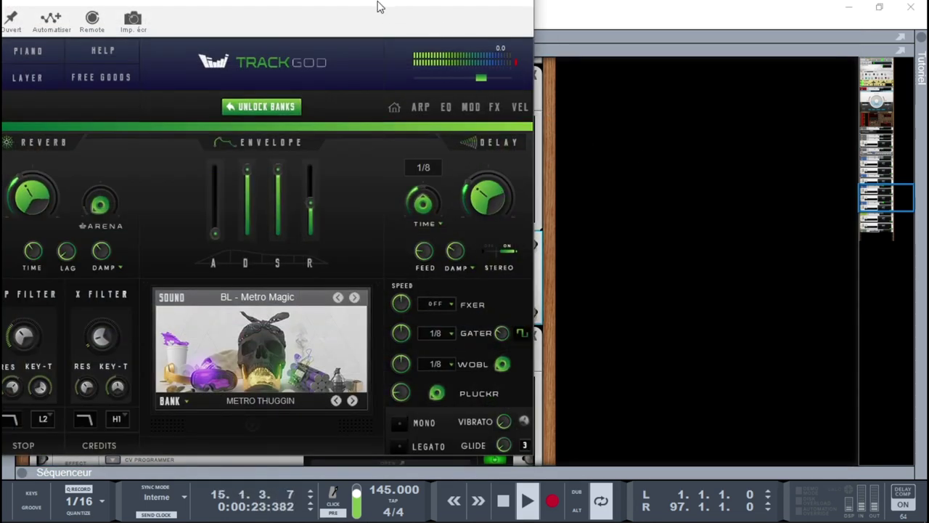
{"action": "left_click_drag", "start_coordinate": [377, 5], "coordinate": [492, 24]}
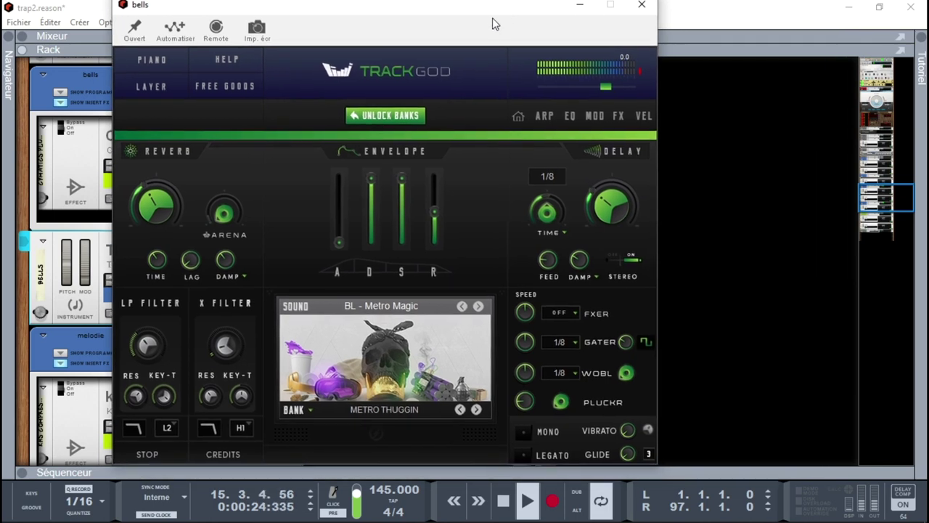
{"action": "left_click", "coordinate": [619, 117]}
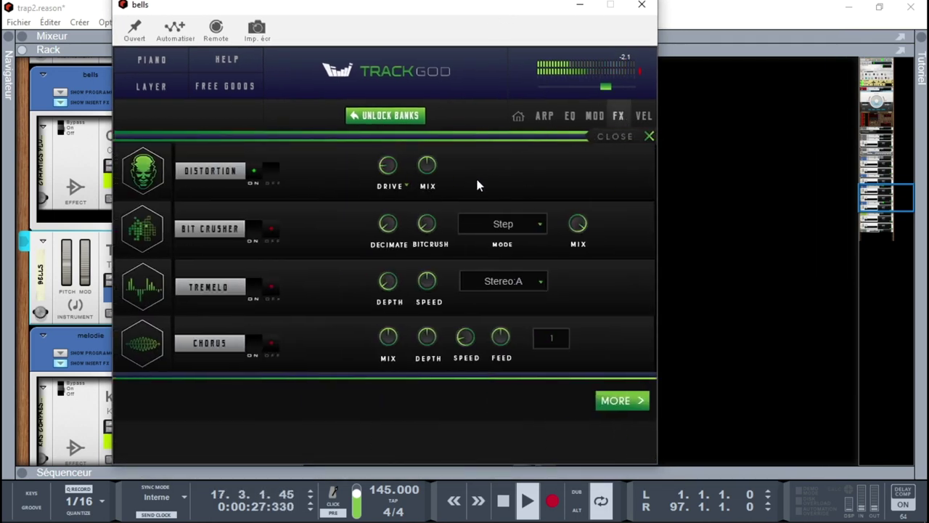
{"action": "left_click", "coordinate": [624, 404]}
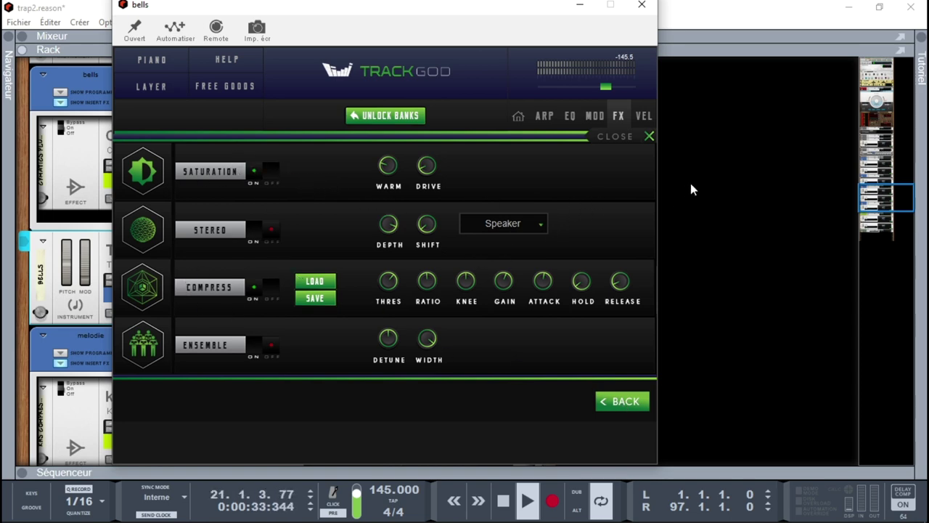
{"action": "left_click", "coordinate": [641, 4]}
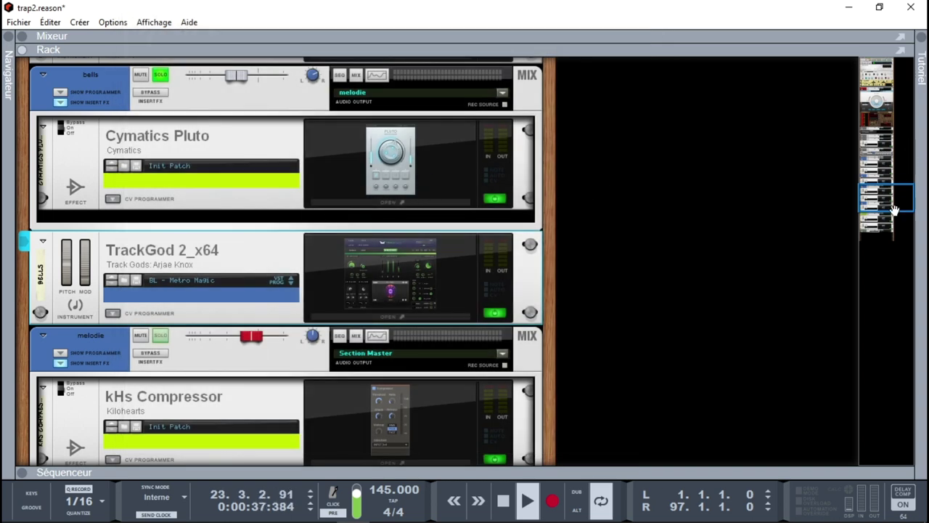
- Go past the melodie channel's kHs Compressor to the LD - Whilster channel in the rack and solo it
{"action": "left_click_drag", "start_coordinate": [897, 206], "coordinate": [899, 213]}
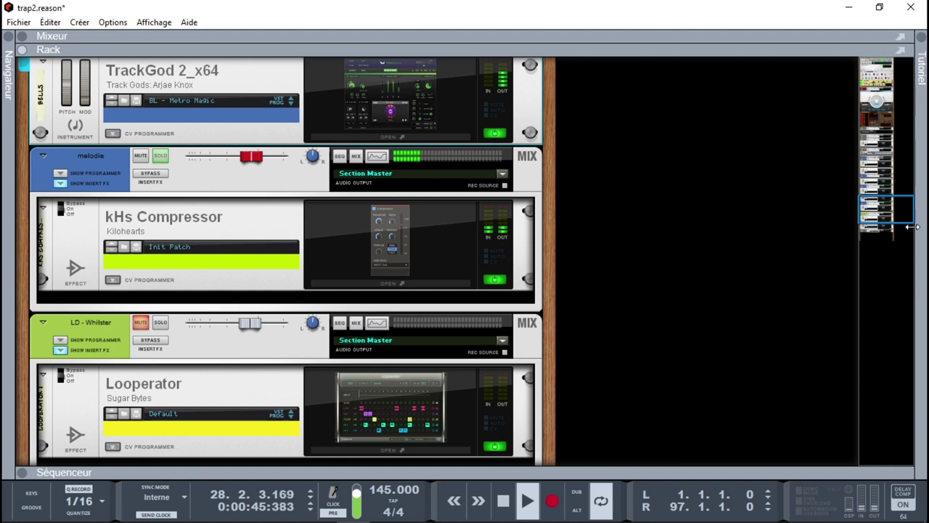
{"action": "left_click_drag", "start_coordinate": [896, 209], "coordinate": [895, 222]}
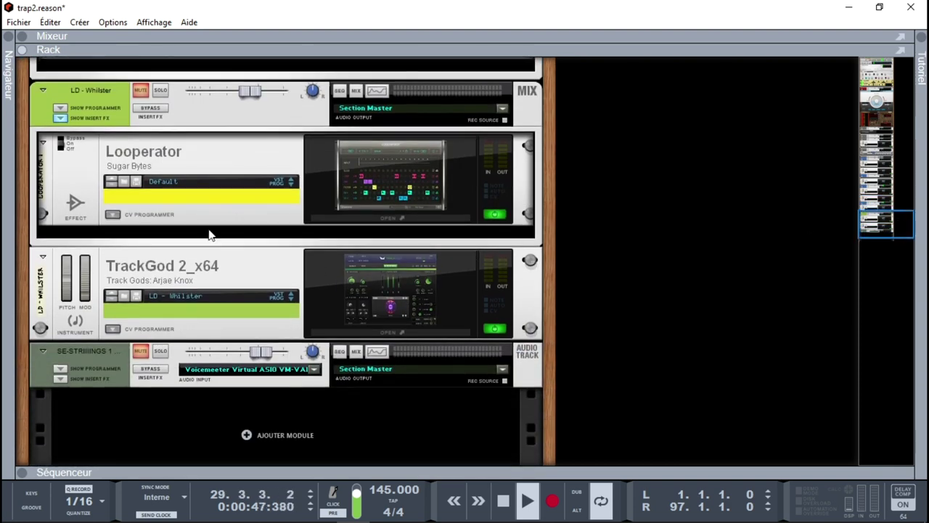
{"action": "left_click", "coordinate": [159, 90]}
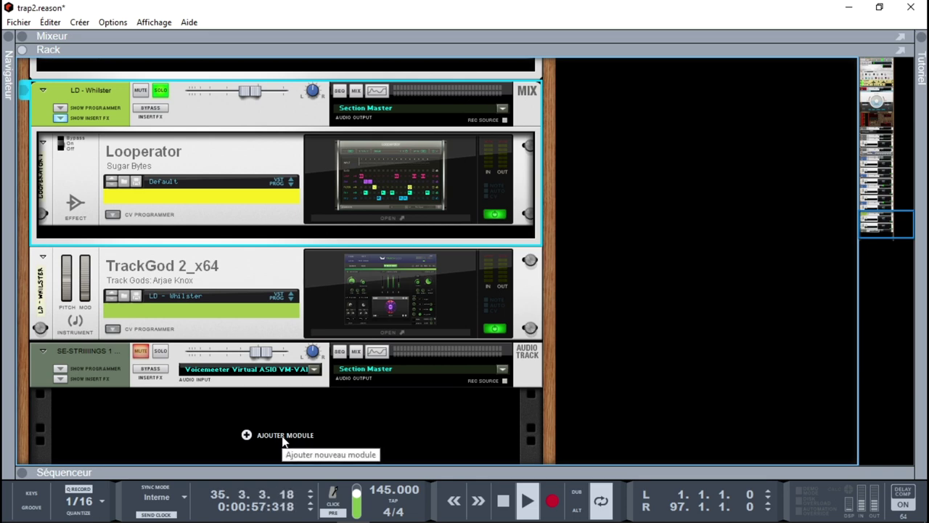
- Show the mixer and sequencer, move the left loop locator to bar 17, and play from there
{"action": "key", "text": "F5"}
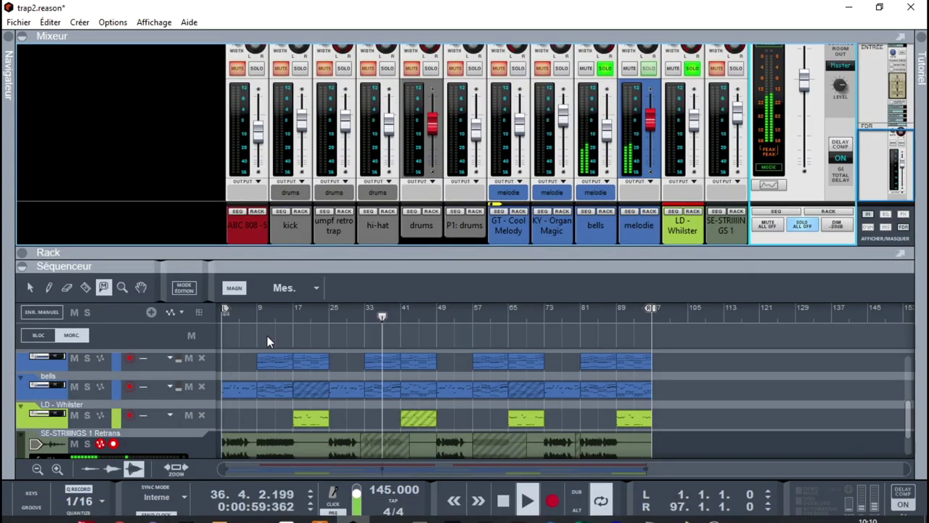
{"action": "left_click_drag", "start_coordinate": [224, 308], "coordinate": [294, 313]}
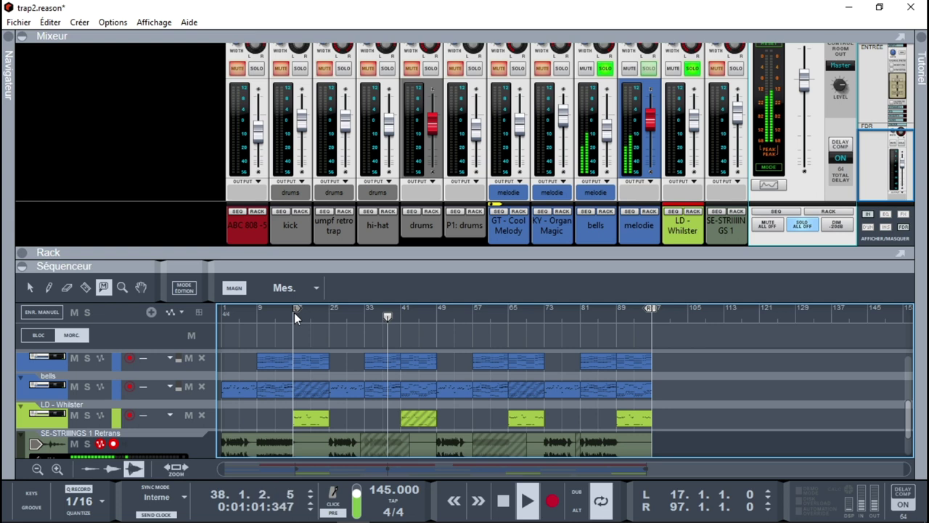
{"action": "left_click", "coordinate": [293, 312]}
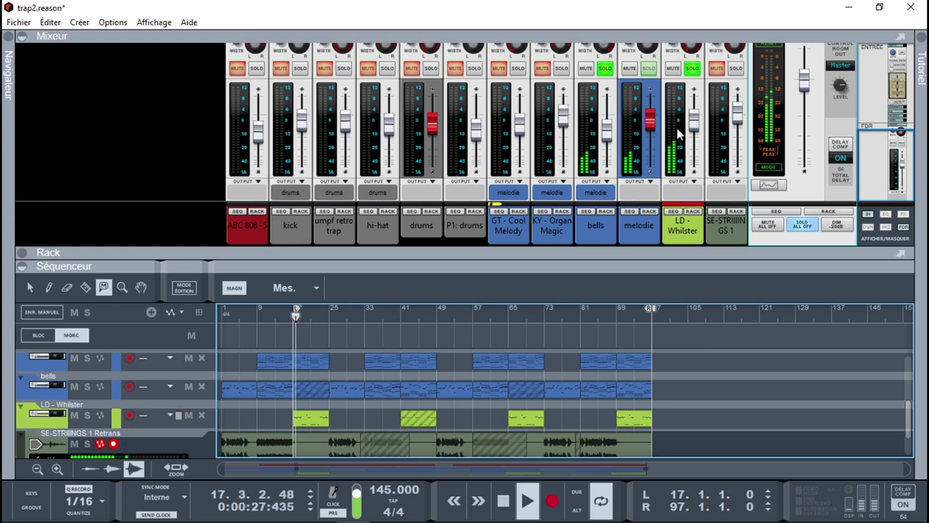
- Show the LD - Whilster channel's devices in the rack, bypass its insert effects, and replay from the left locator
{"action": "left_click", "coordinate": [693, 211]}
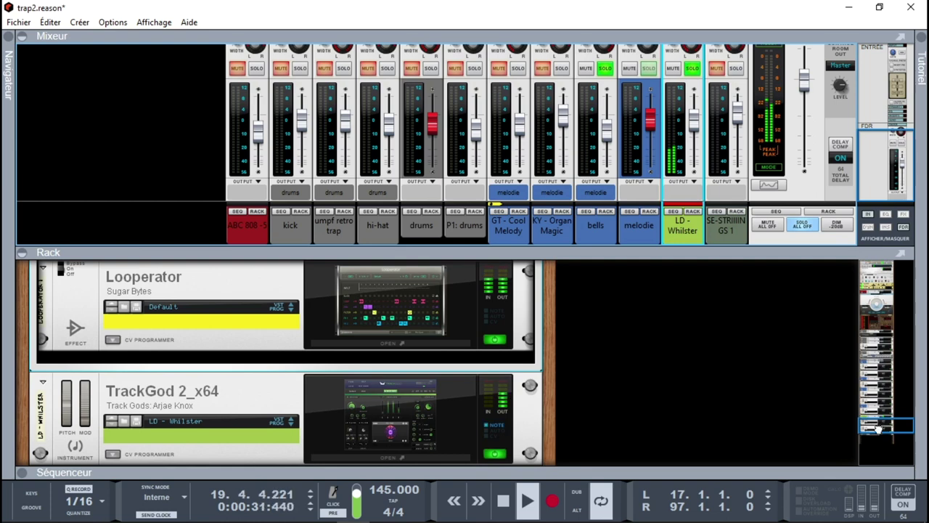
{"action": "scroll", "coordinate": [869, 454], "scroll_direction": "up", "scroll_amount": 2}
{"action": "left_click", "coordinate": [160, 316]}
{"action": "key", "text": "KP_1"}
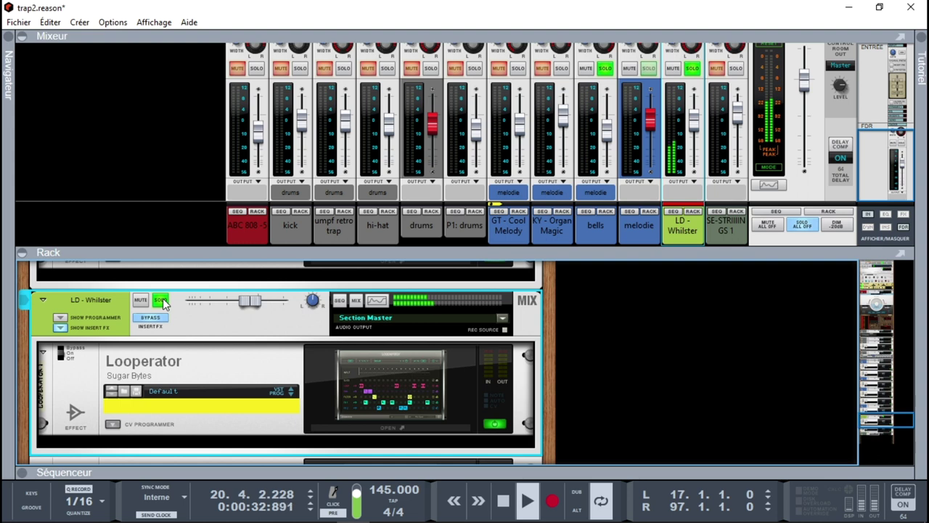
- Solo the melodie channel, re-enable LD - Whilster's insert effects, and replay from the left locator
{"action": "left_click", "coordinate": [649, 68]}
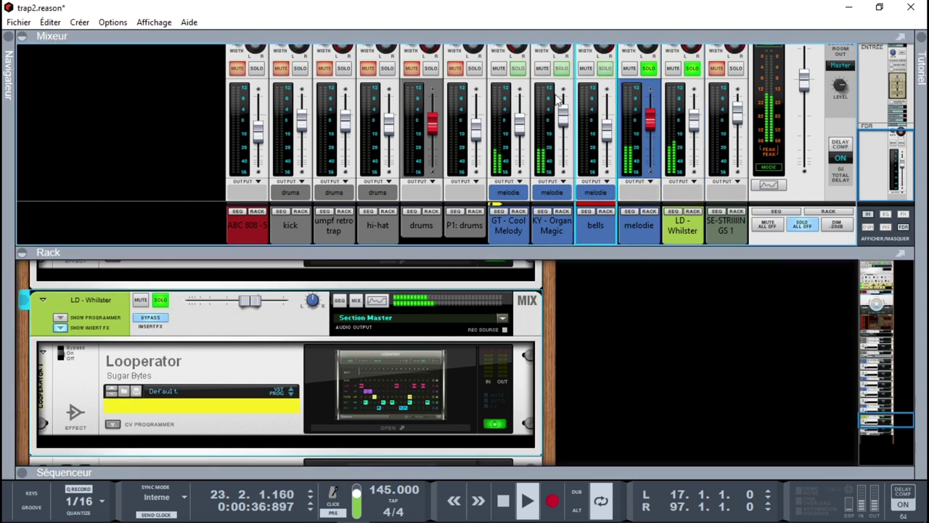
{"action": "left_click", "coordinate": [155, 318]}
{"action": "key", "text": "KP_1"}
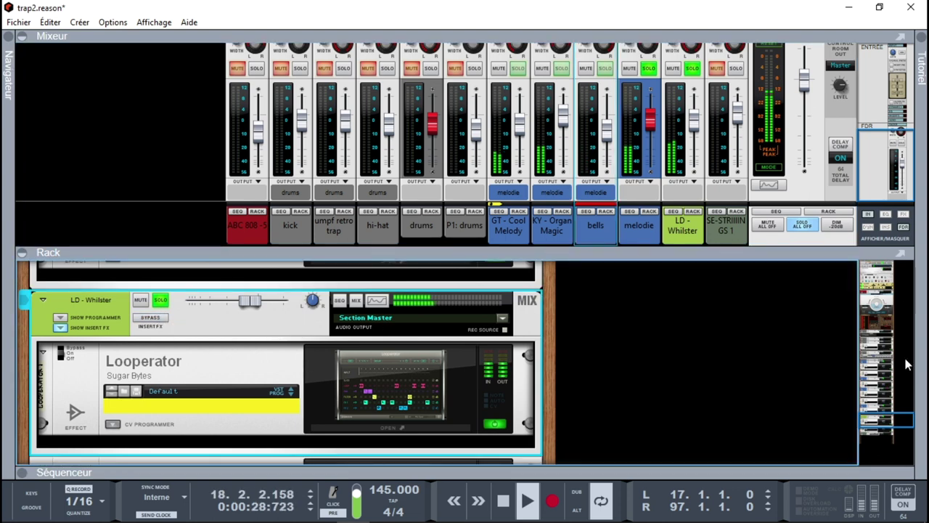
- Go to the SE-STRIIIINGS 1 Retrans audio track at the end of the rack, solo it, and stop playback after listening
{"action": "left_click_drag", "start_coordinate": [899, 419], "coordinate": [896, 436]}
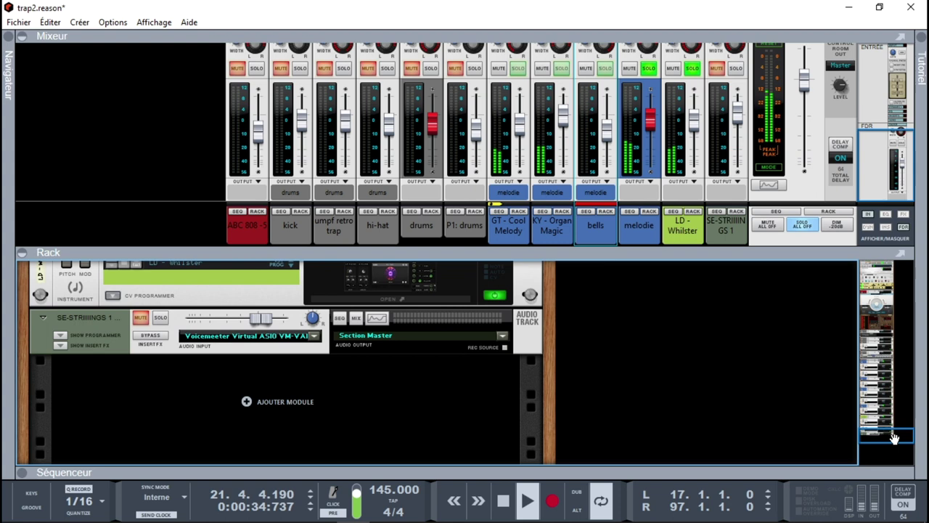
{"action": "left_click", "coordinate": [738, 70]}
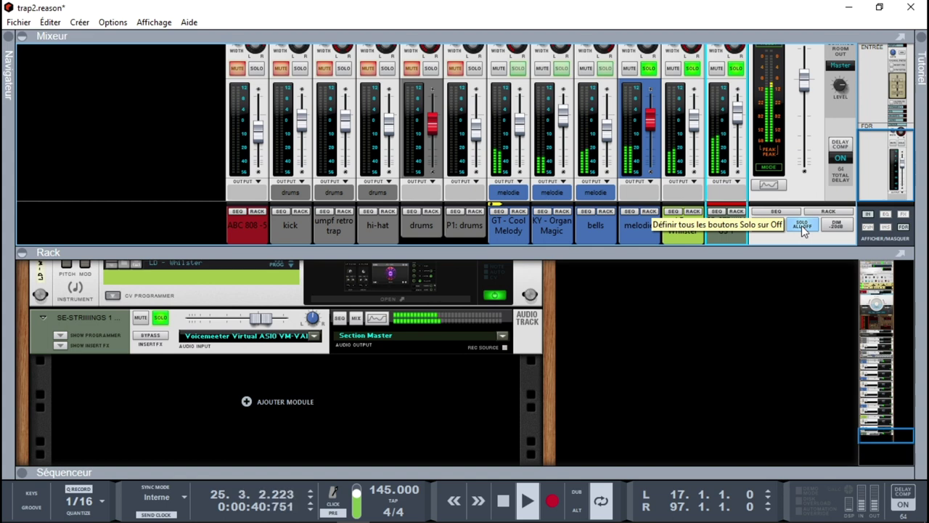
{"action": "key", "text": "space"}
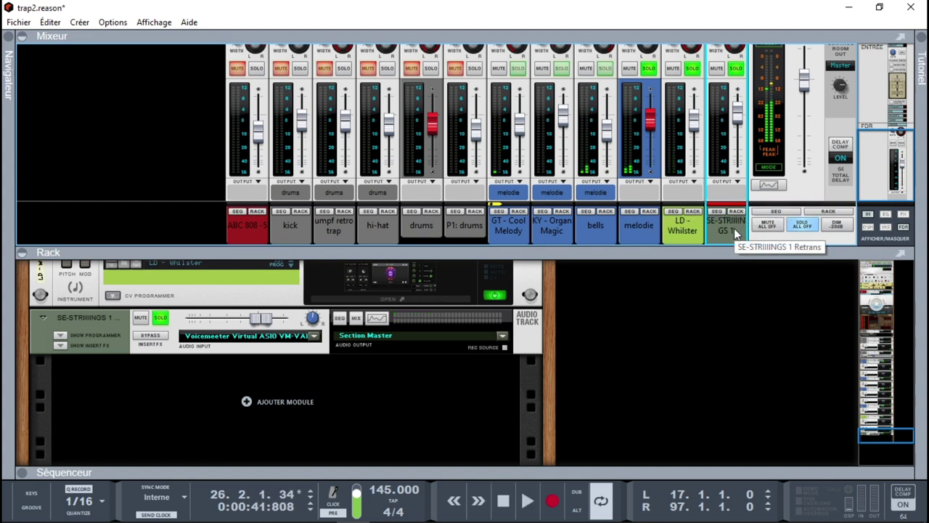
- Show the sequencer, replay from the left locator, and turn off all solos to hear the full mix
{"action": "left_click", "coordinate": [22, 473]}
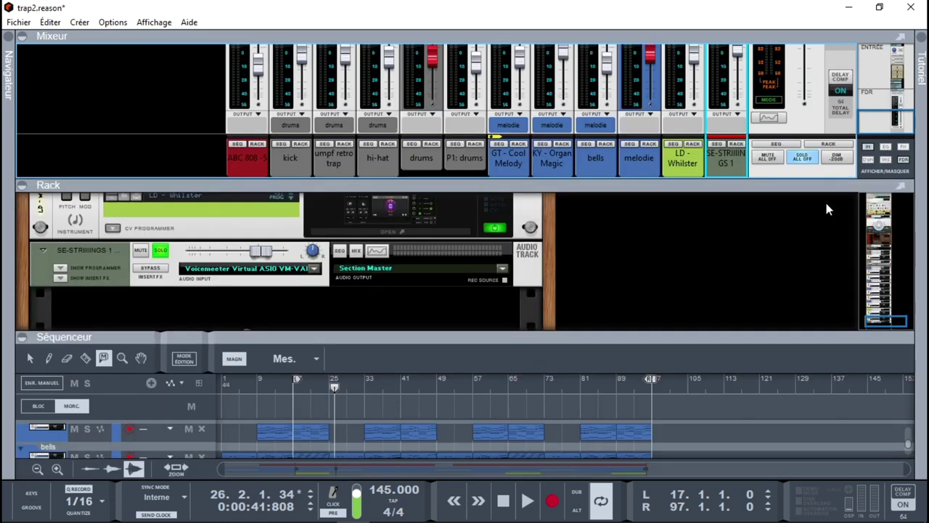
{"action": "key", "text": "space"}
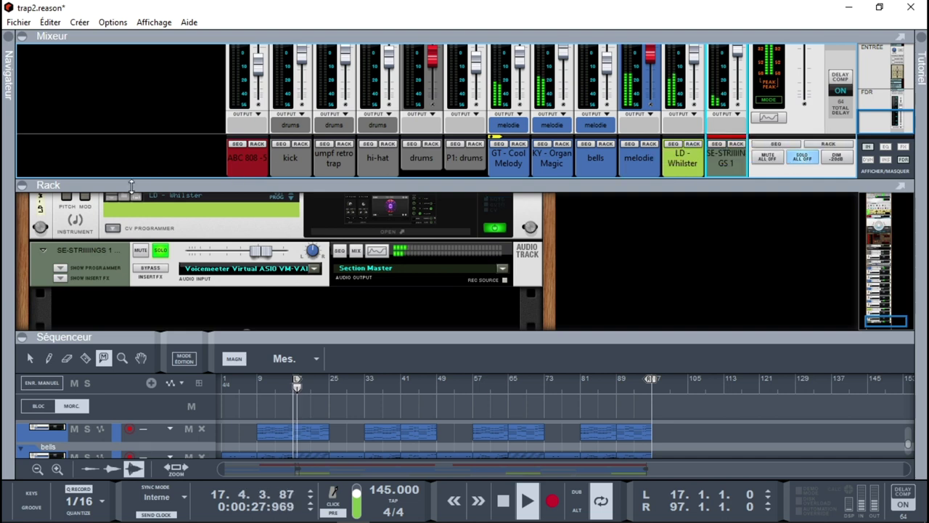
{"action": "left_click", "coordinate": [800, 156]}
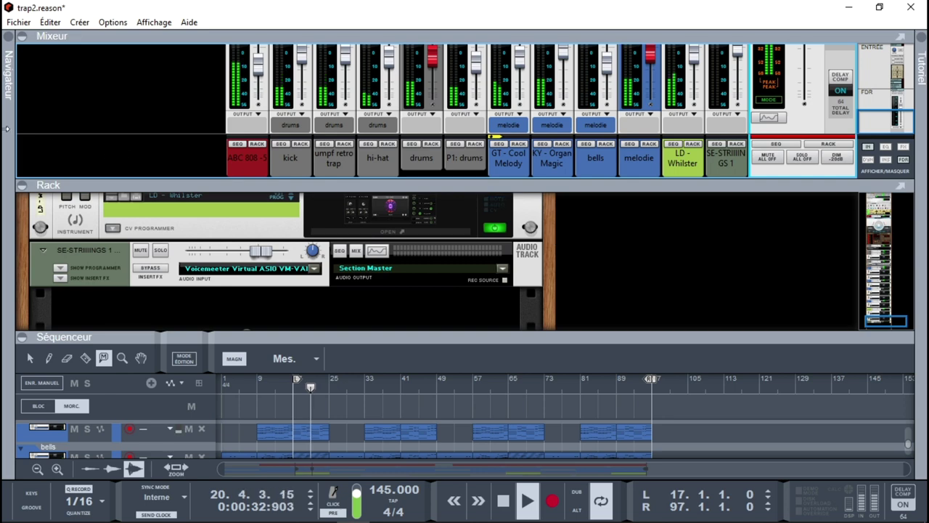
- Hide the mixer and sequencer and look through the rack from the Master Section's insert effects down to the melodic TrackGod 2 devices
{"action": "left_click", "coordinate": [24, 36]}
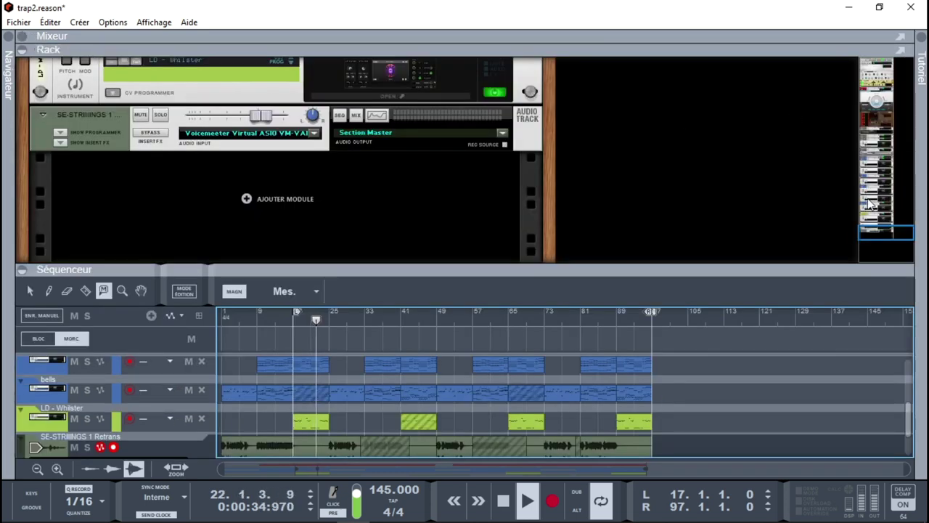
{"action": "left_click", "coordinate": [887, 218]}
{"action": "left_click_drag", "start_coordinate": [887, 218], "coordinate": [871, 69]}
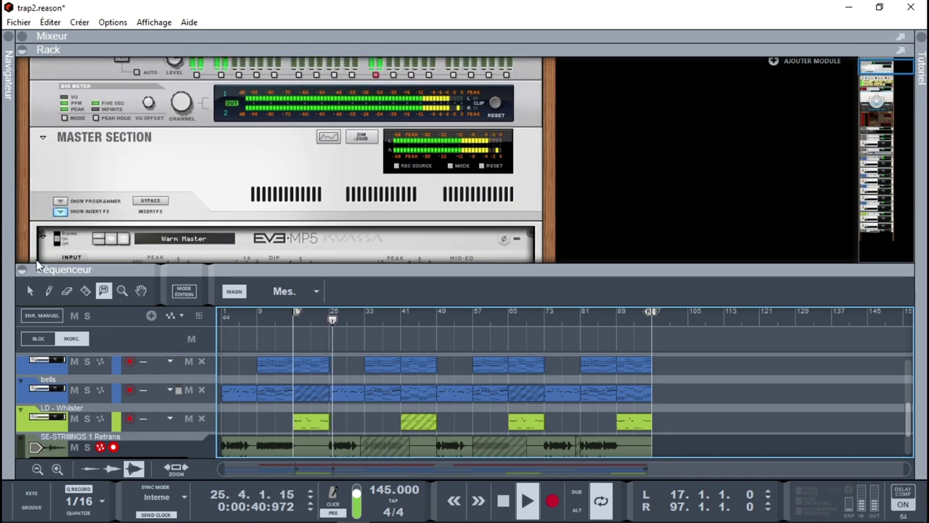
{"action": "left_click", "coordinate": [24, 271]}
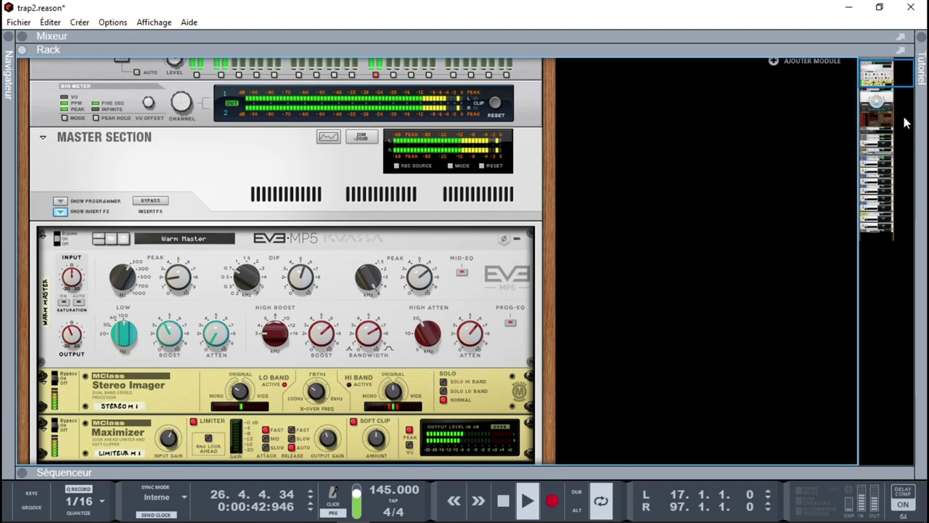
{"action": "left_click_drag", "start_coordinate": [882, 81], "coordinate": [905, 183]}
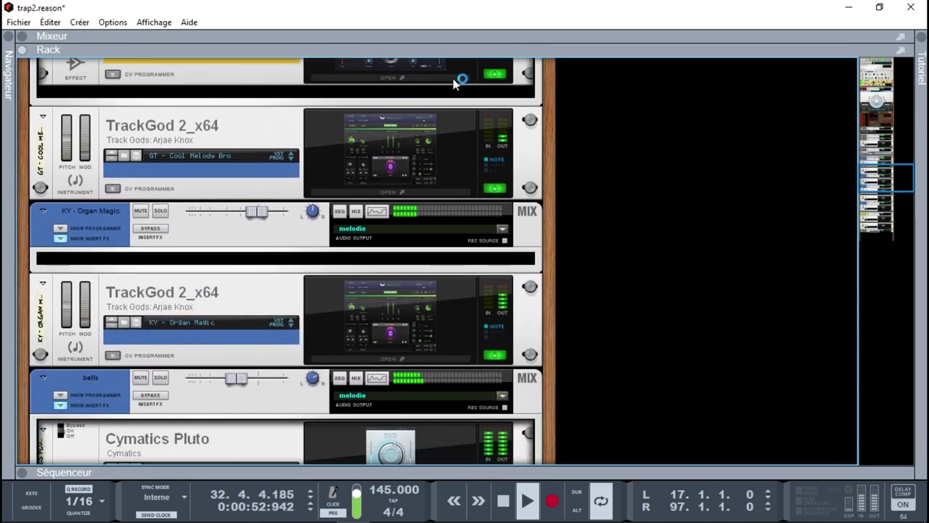
- Show only the mixer and check the fader levels of the KY - Organ Magic, GT - Cool Melody and melodie channels
{"action": "key", "text": "F5"}
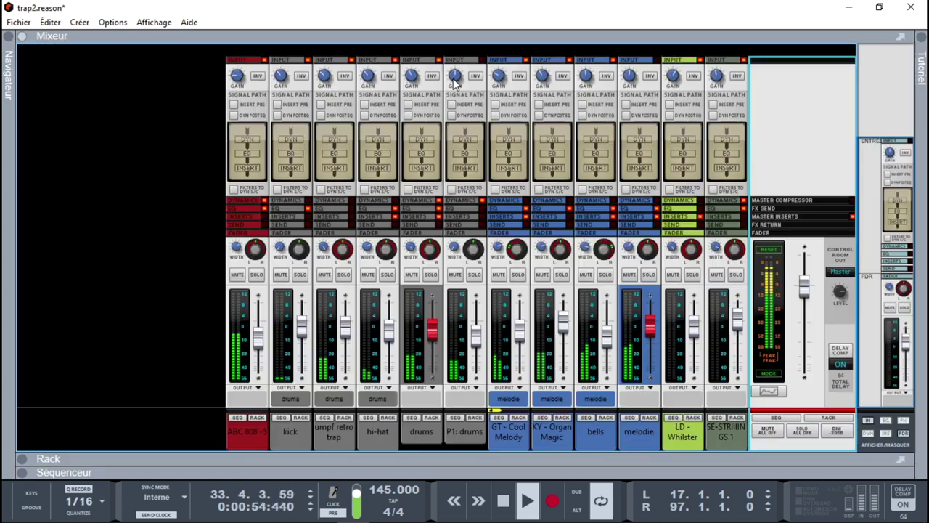
{"action": "left_click", "coordinate": [566, 328]}
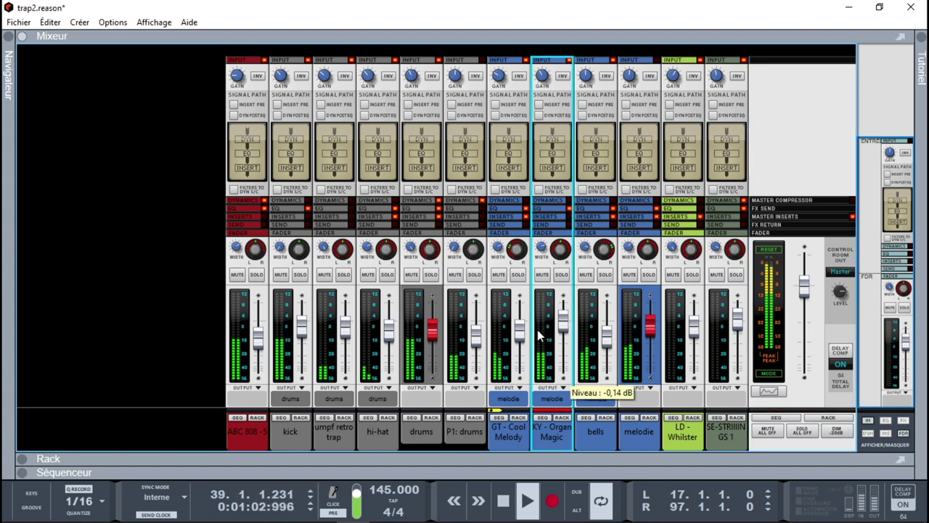
{"action": "left_click", "coordinate": [523, 333]}
{"action": "left_click_drag", "start_coordinate": [524, 334], "coordinate": [524, 332]}
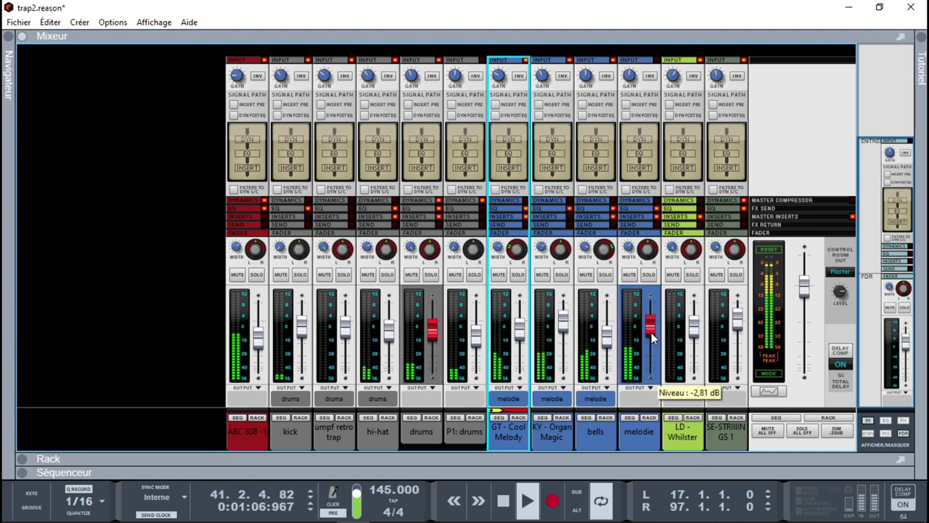
{"action": "left_click", "coordinate": [651, 332]}
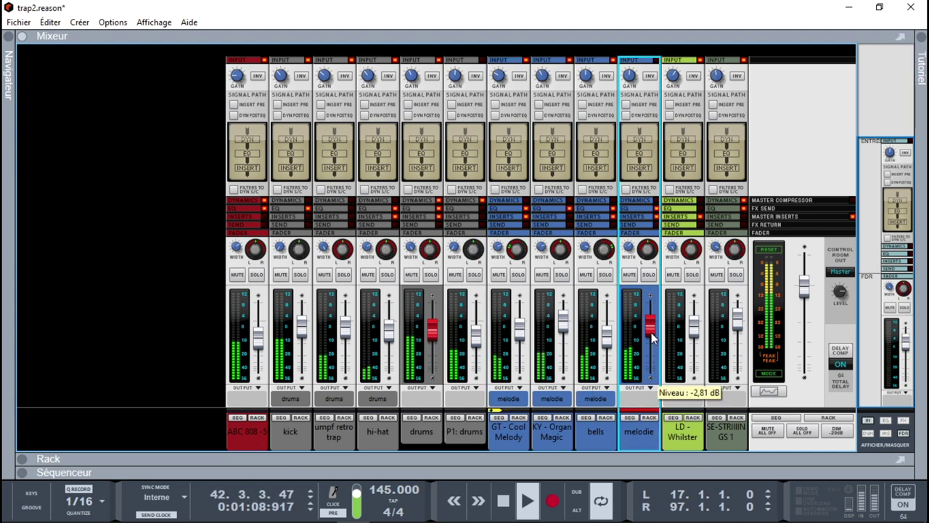